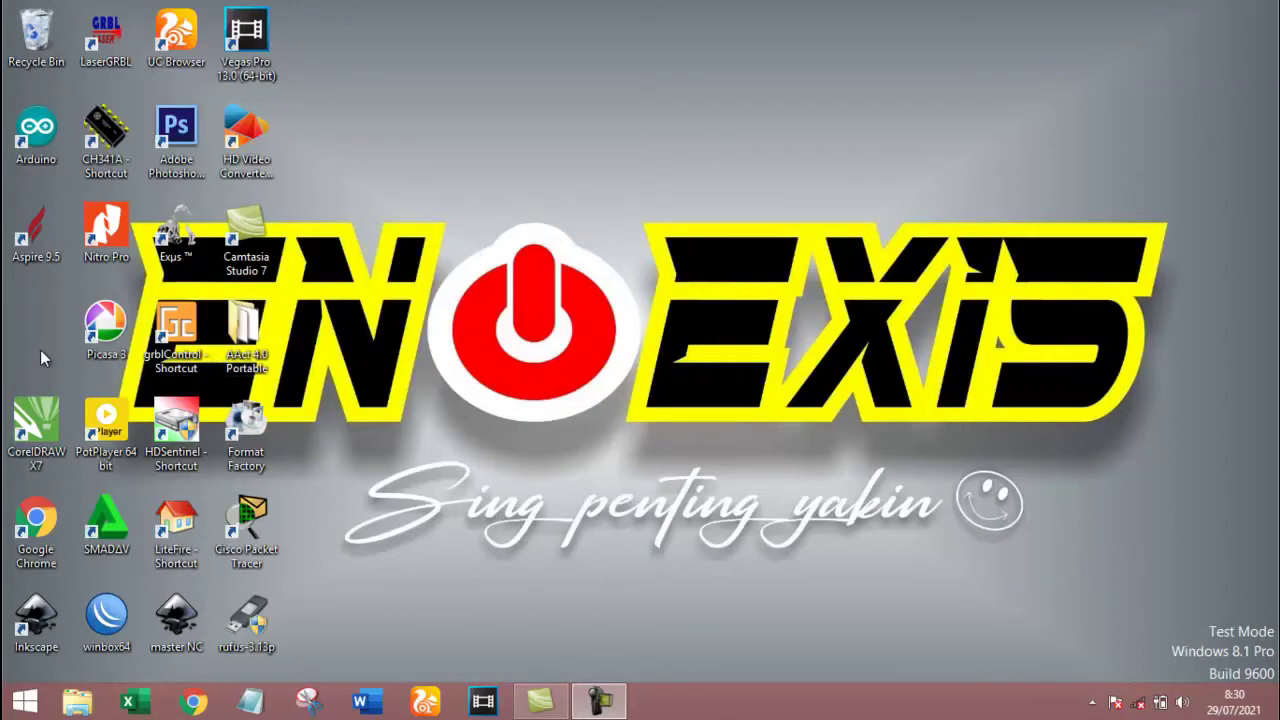
- Launch CorelDRAW X7 and create a new portrait A4 document with millimetre units, CMYK colour and 300 dpi
double_click(45, 418)
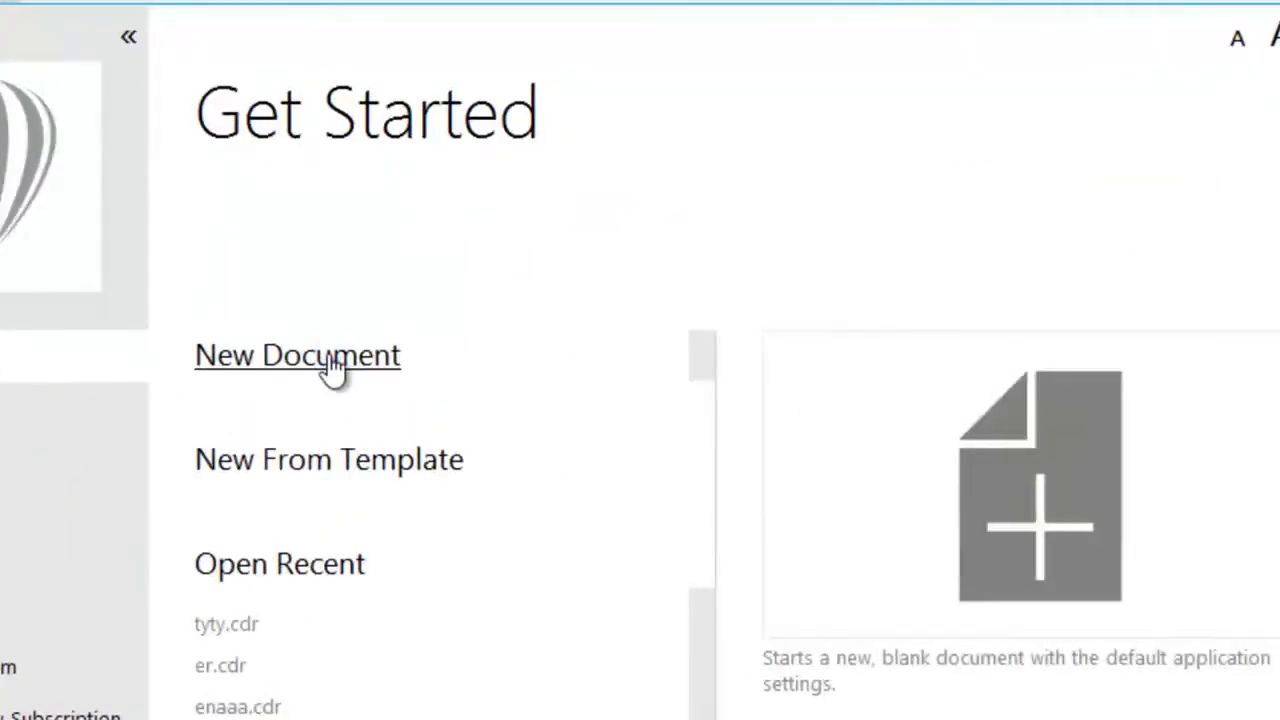
click(345, 345)
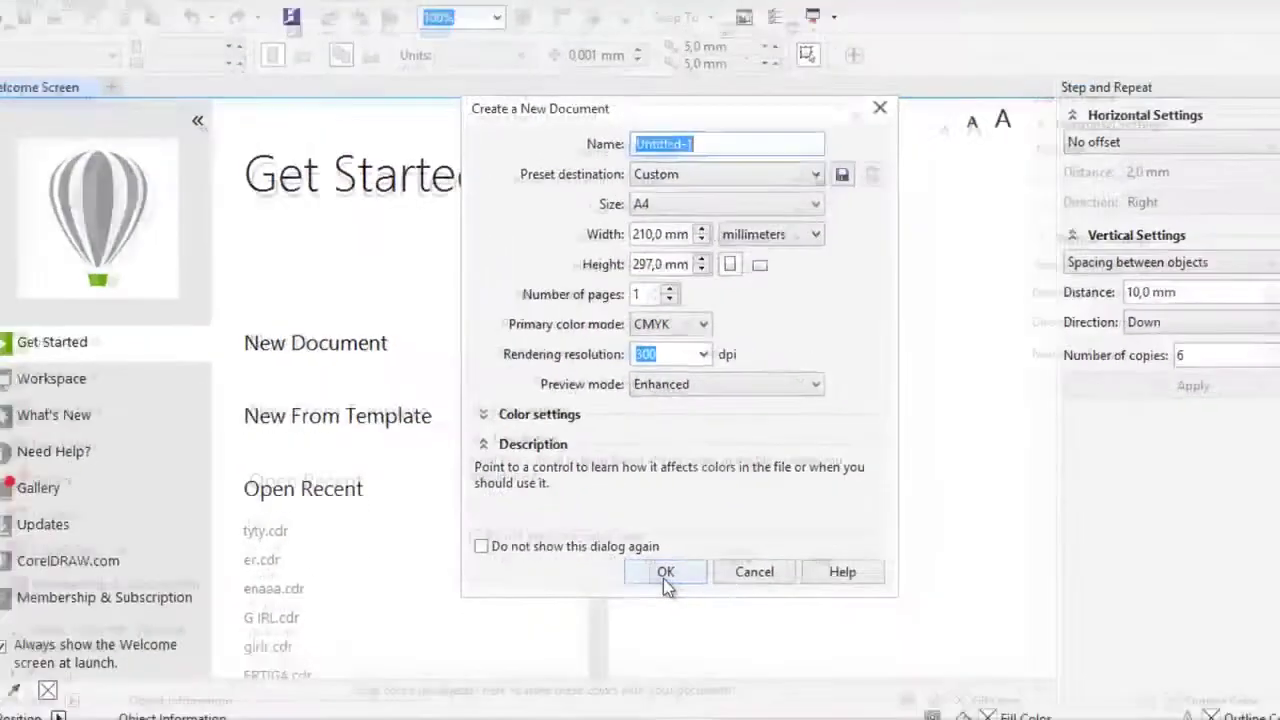
click(795, 678)
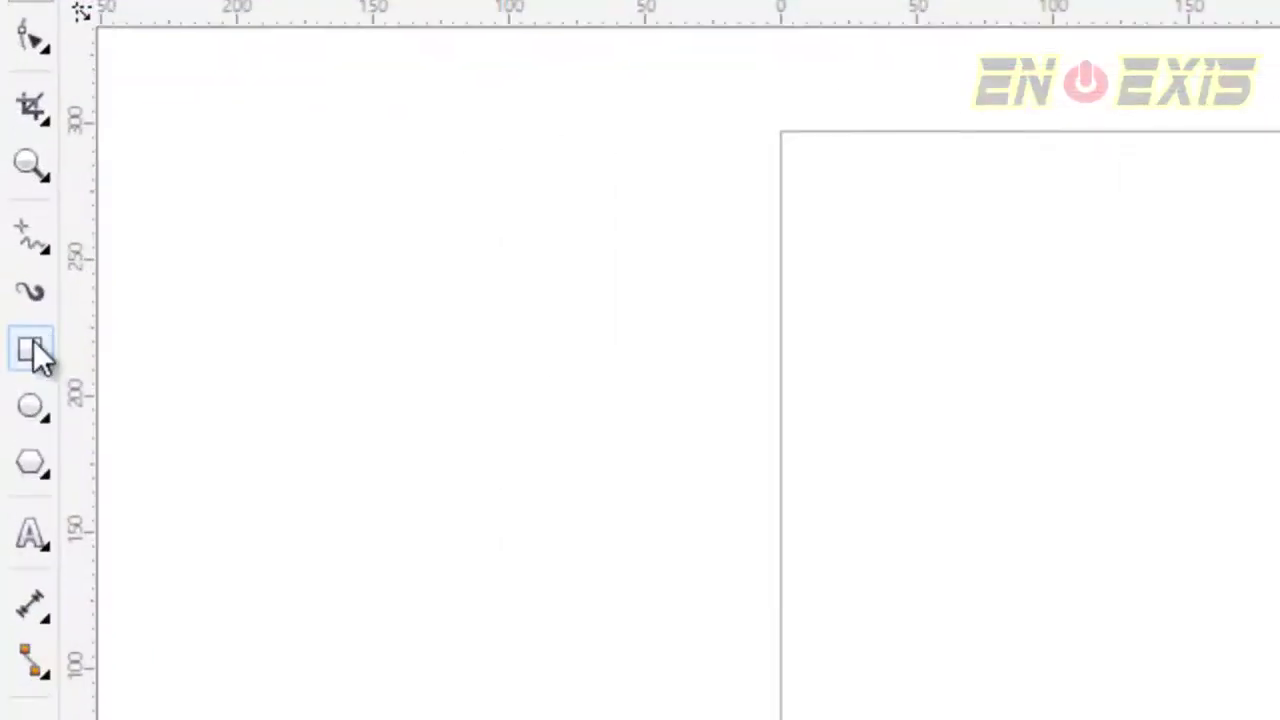
- Draw a rectangle about 84 × 24 mm beside the page and a smaller one above it, flattened to about 45 × 12.5 mm
click(16, 298)
mouse_move(431, 381)
mouse_down()
mouse_move(451, 408)
mouse_move(600, 449)
mouse_move(660, 447)
mouse_up()
mouse_move(449, 281)
mouse_down()
mouse_move(606, 343)
mouse_move(572, 349)
mouse_up()
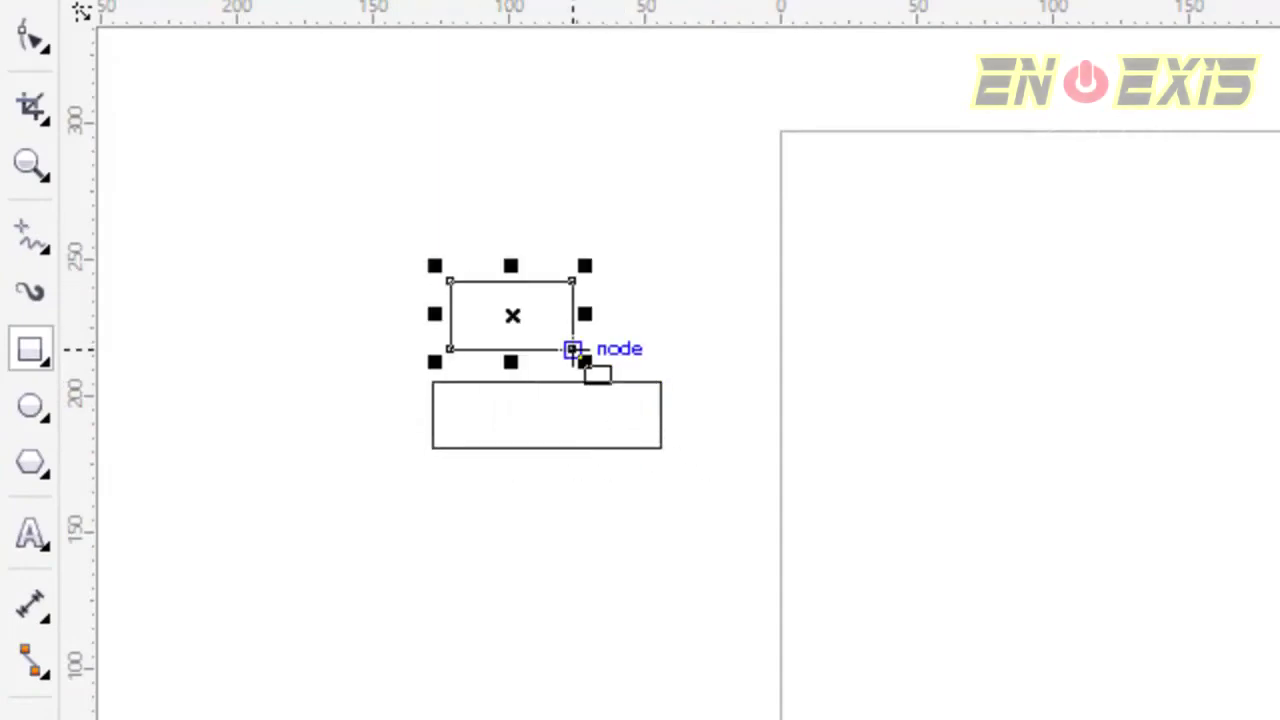
drag(507, 257, 514, 318)
scroll(500, 332, up, 2)
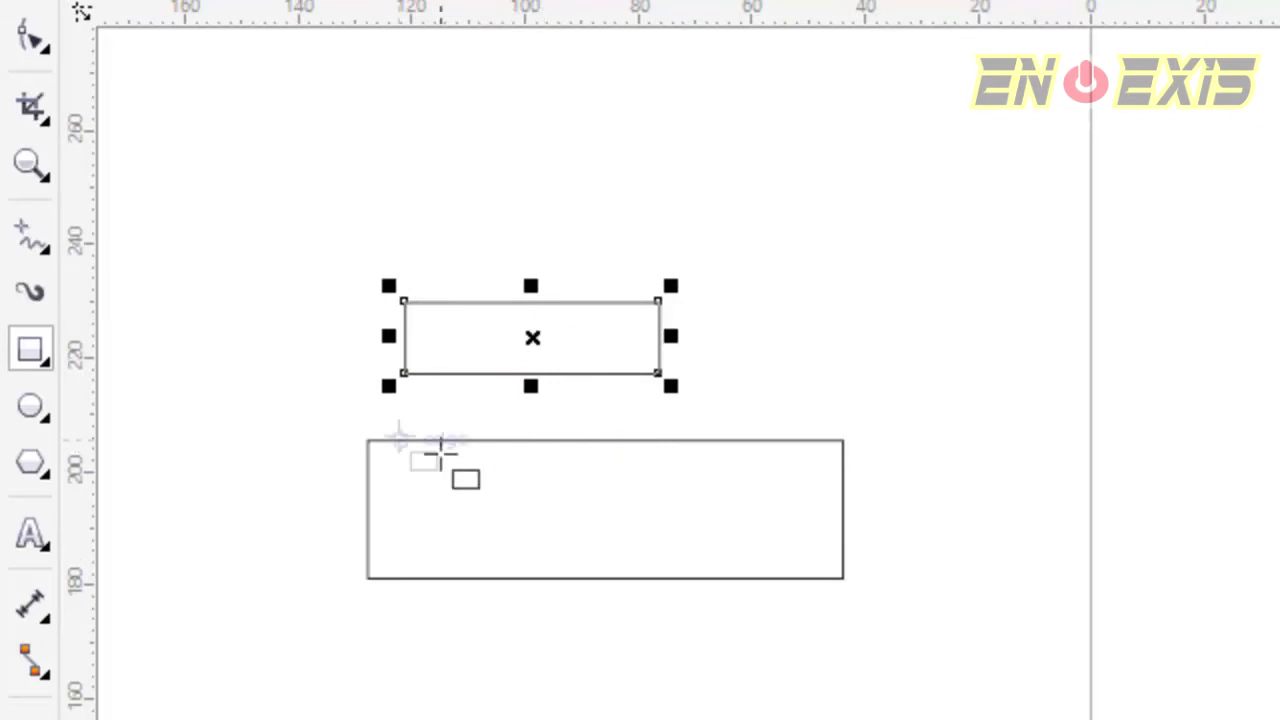
- Fill the large lower rectangle with yellow and the small upper rectangle with bright green
click(31, 36)
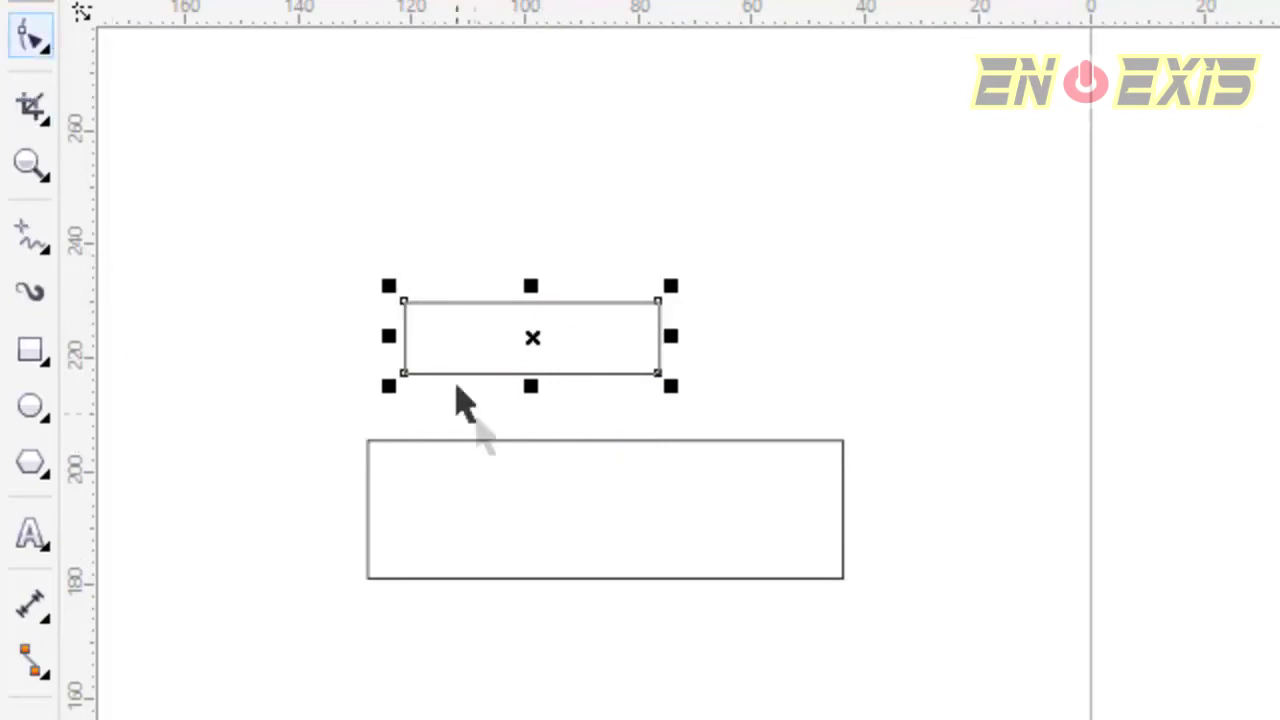
click(600, 527)
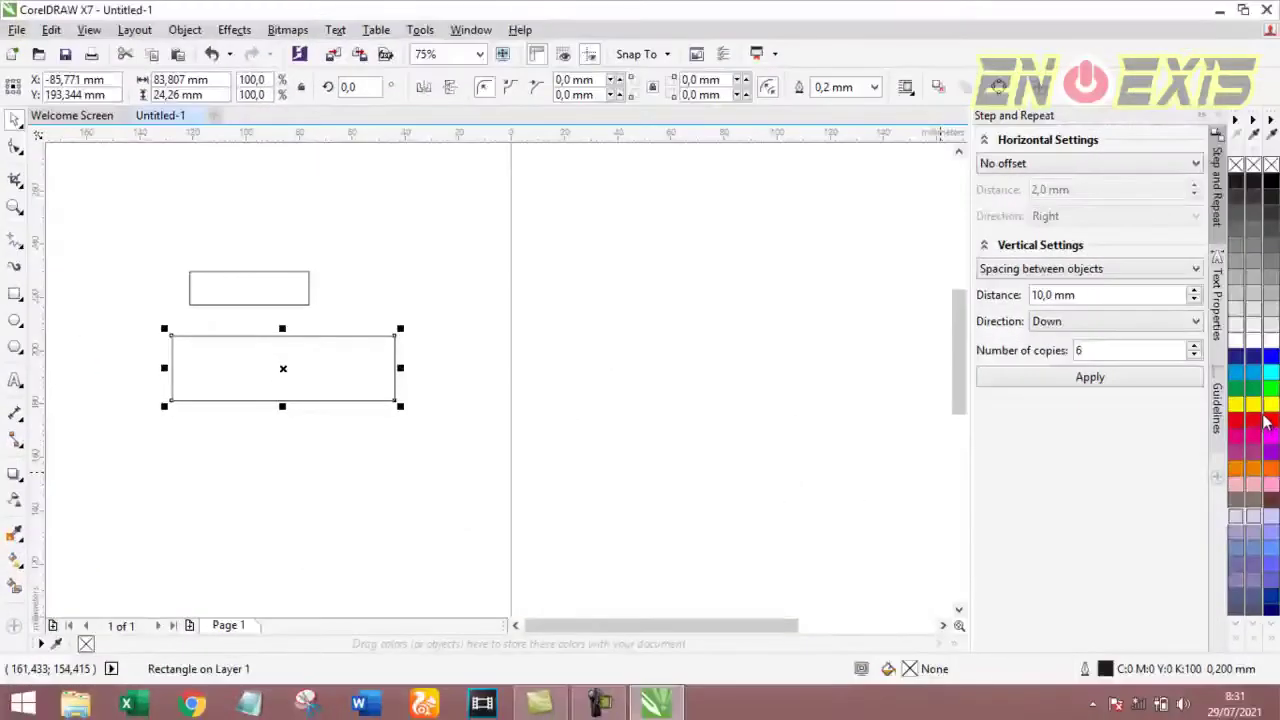
click(1253, 404)
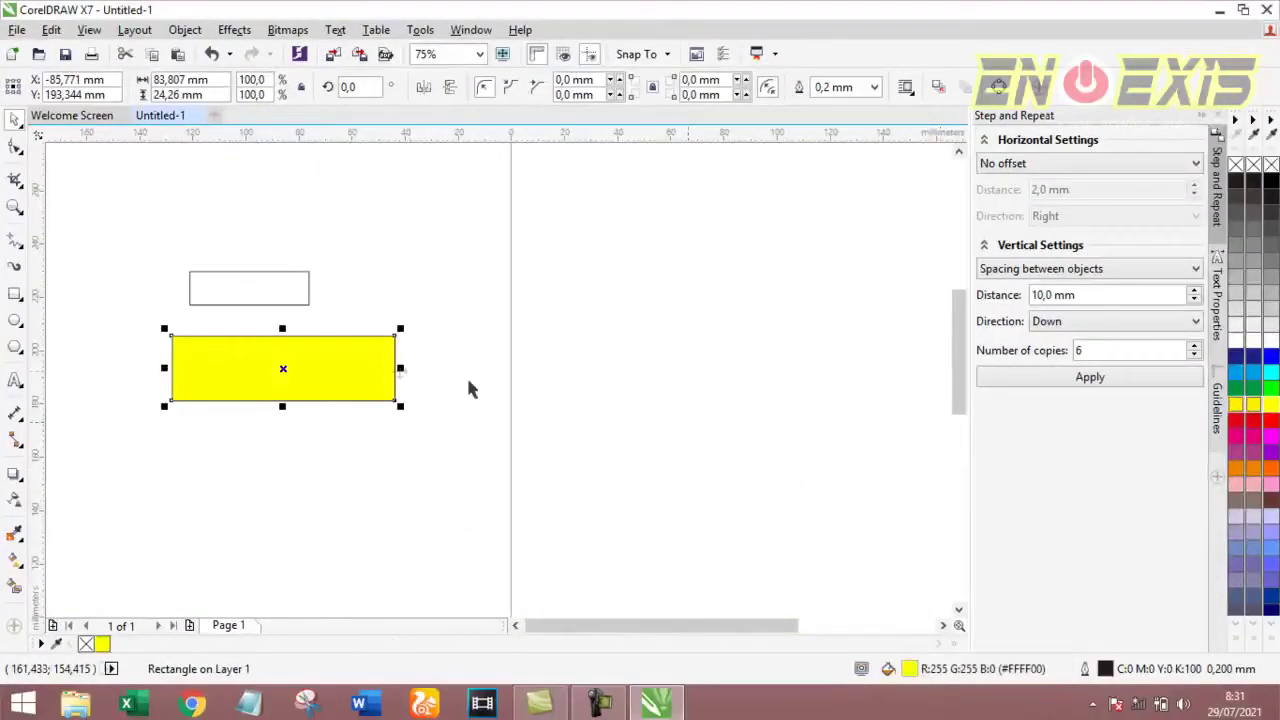
click(251, 288)
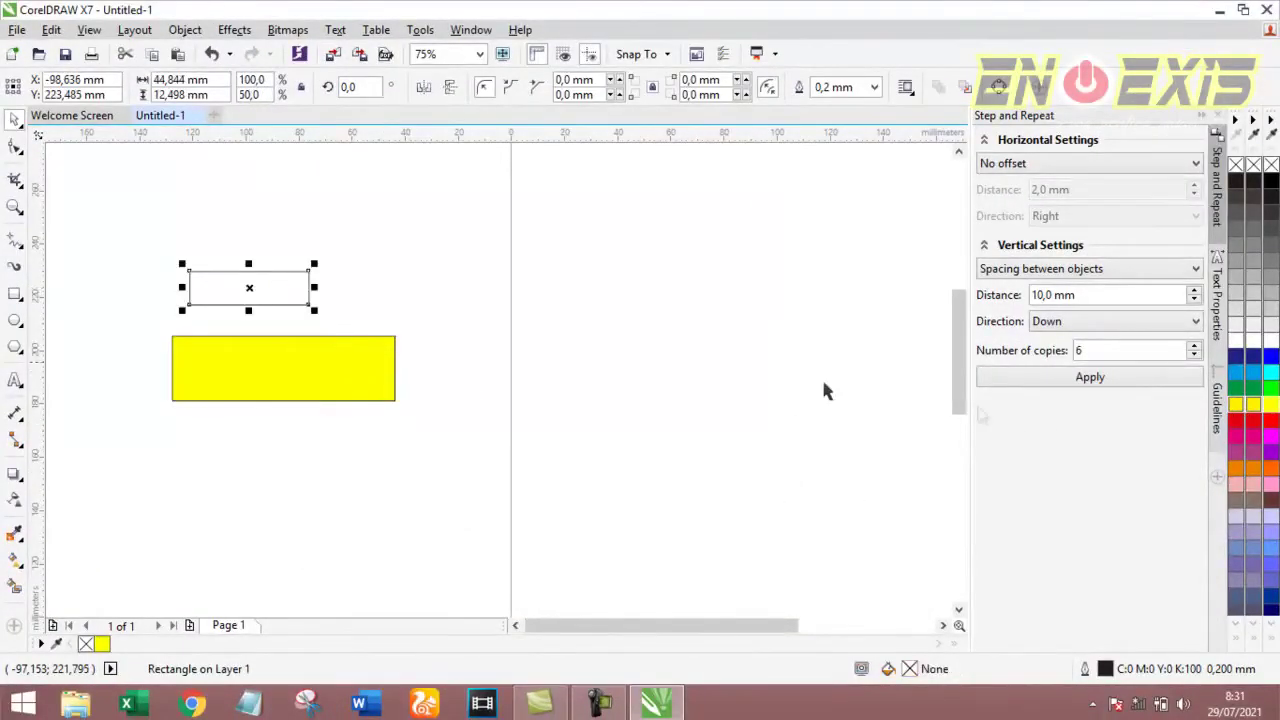
click(1270, 388)
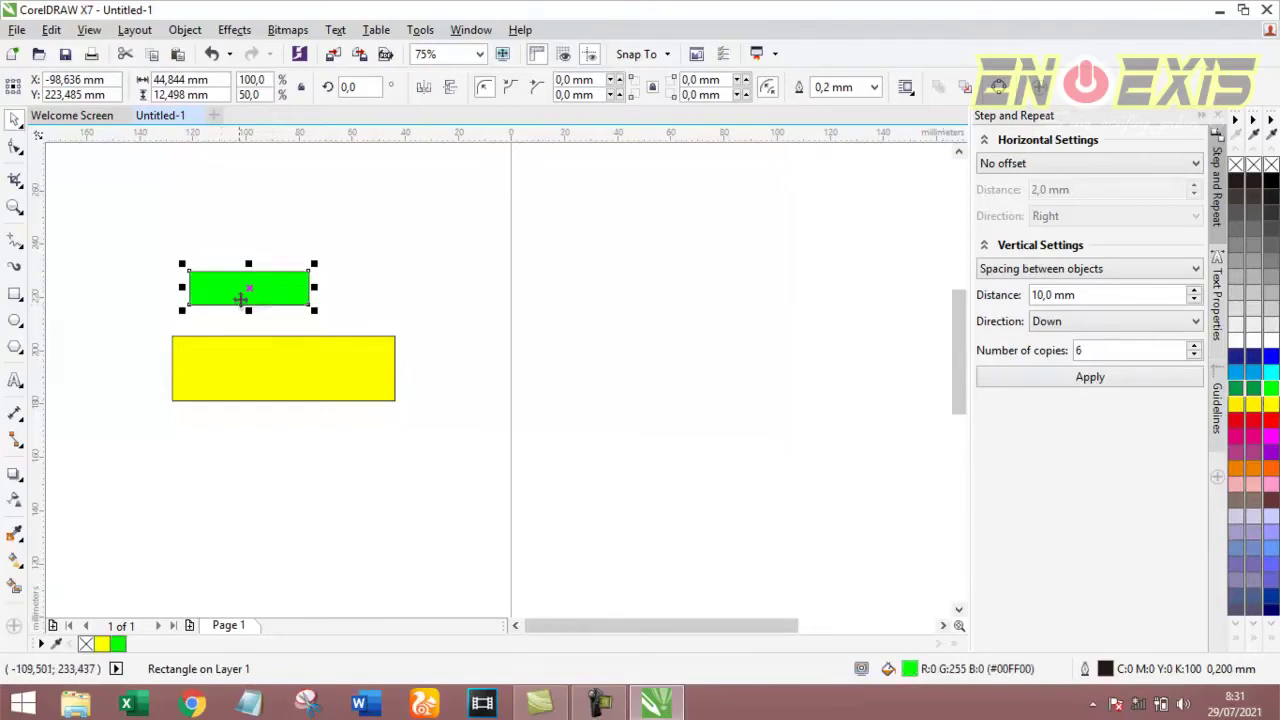
- Move the green rectangle freehand to sit just above the yellow rectangle, slightly left of its centre
scroll(240, 295, up, 2)
scroll(270, 294, down, 2)
scroll(256, 294, up, 4)
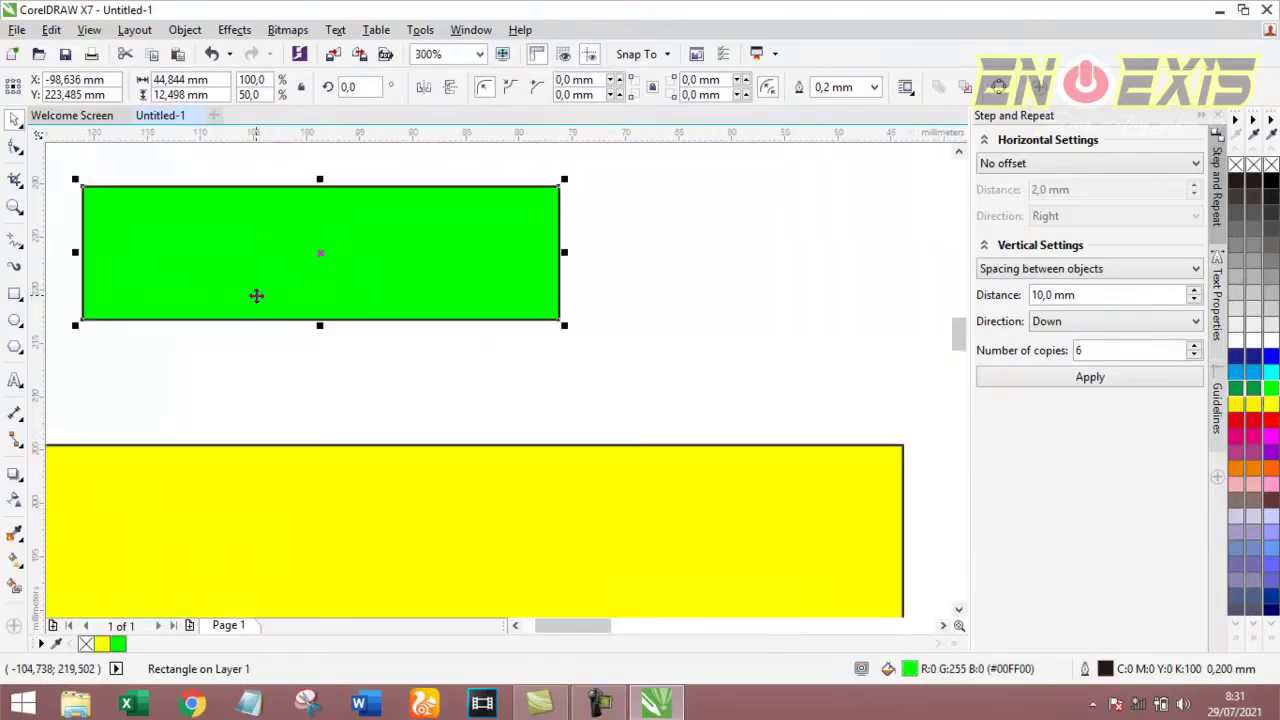
scroll(280, 285, down, 4)
scroll(285, 290, up, 4)
drag(275, 261, 397, 330)
scroll(397, 330, down, 2)
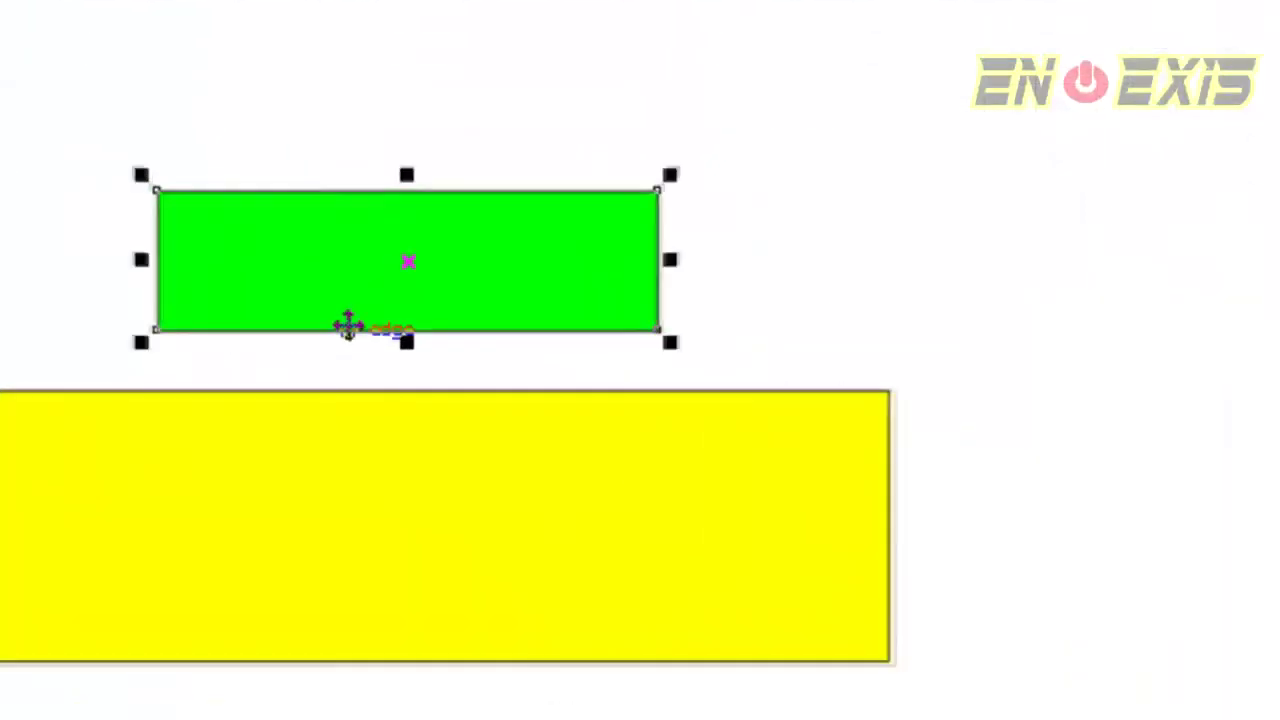
drag(369, 383, 372, 388)
drag(323, 277, 235, 289)
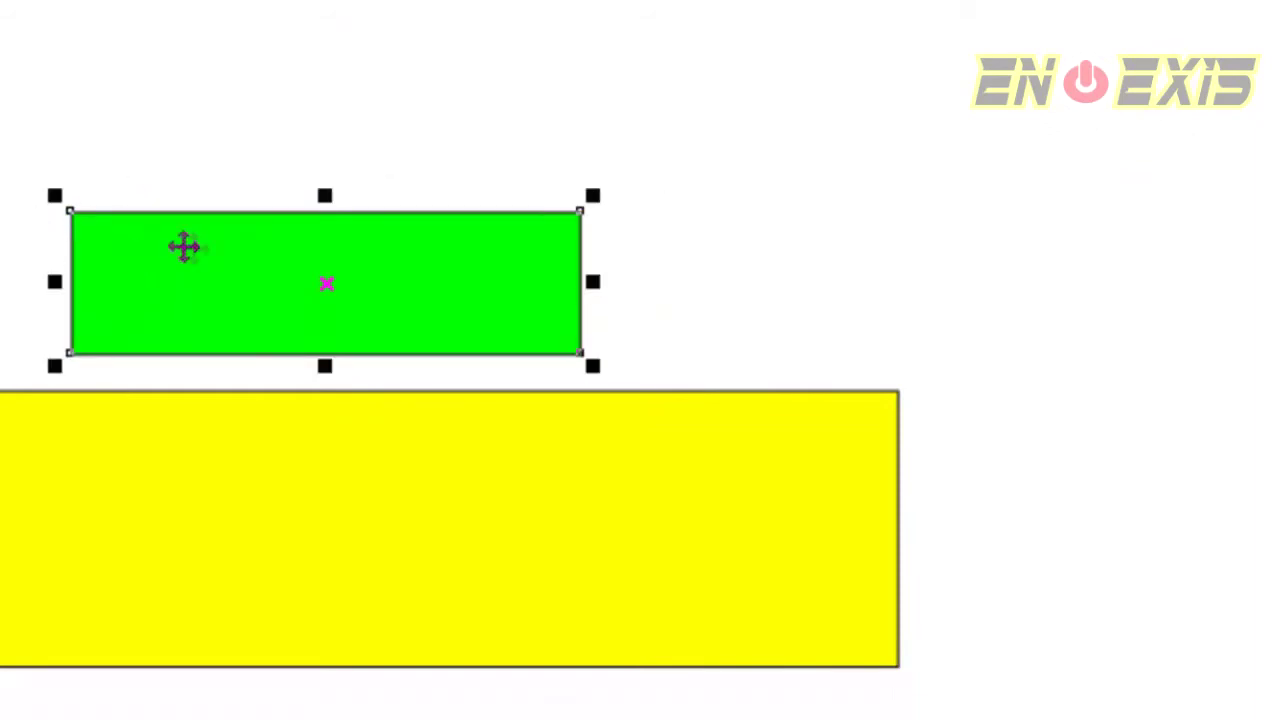
- Select both rectangles together with a selection box and clear the selection
click(204, 513)
click(191, 283)
click(229, 491)
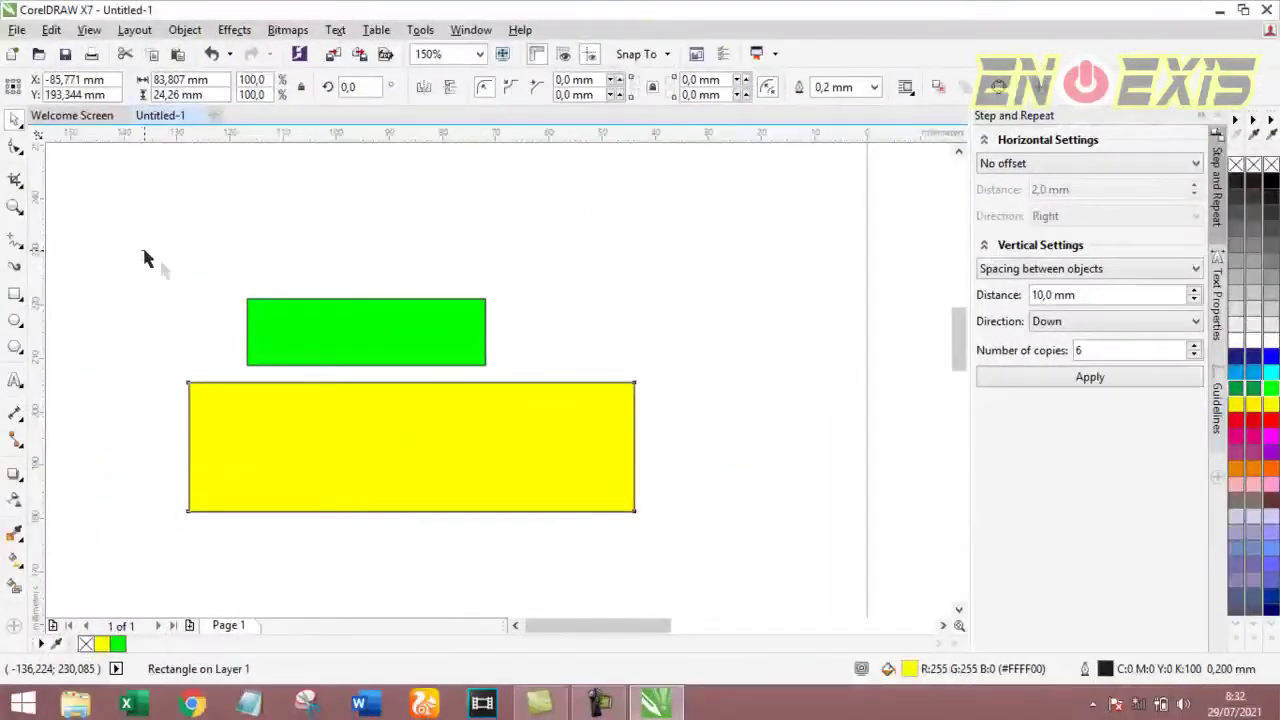
drag(145, 258, 729, 606)
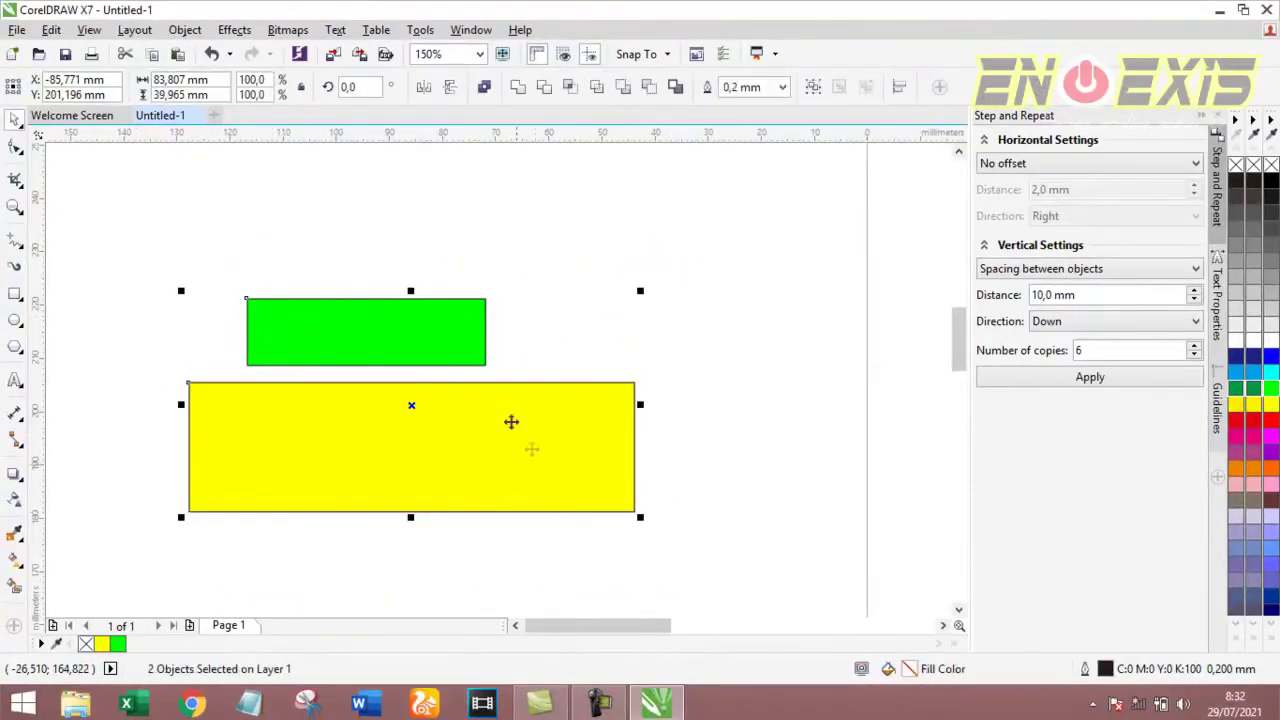
click(239, 217)
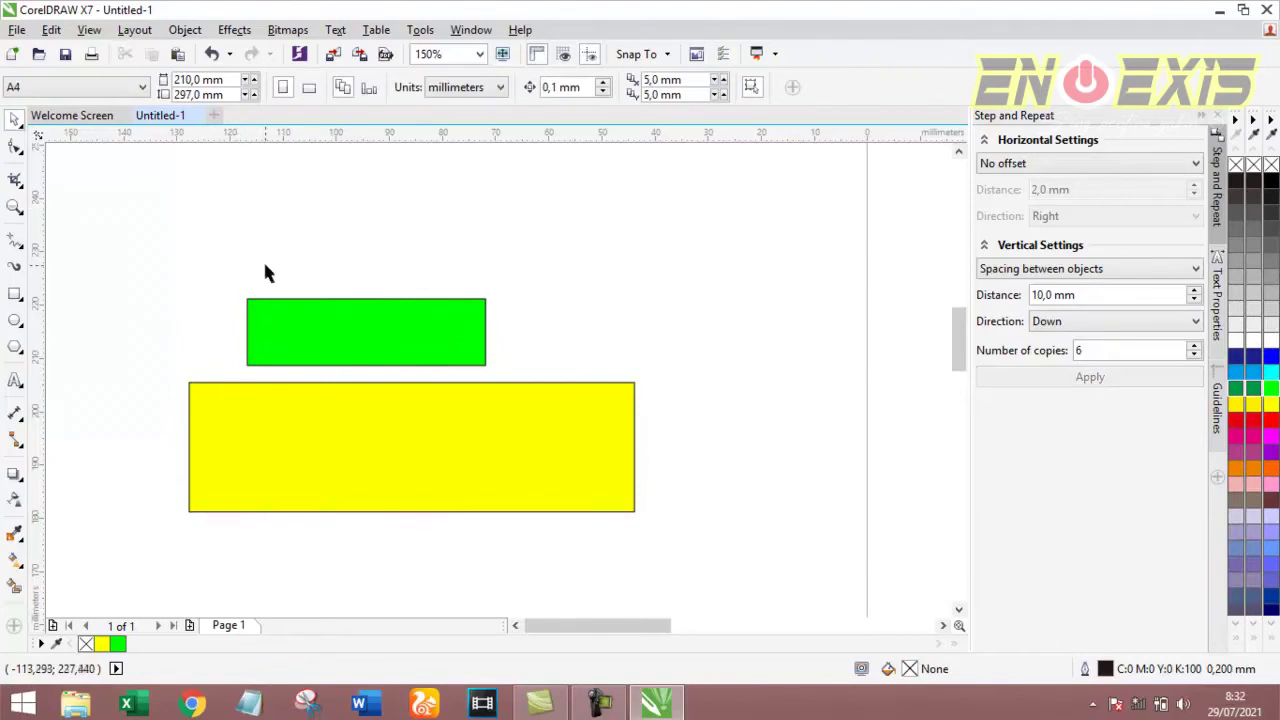
- Select the green rectangle followed by the yellow one, centre the green one horizontally over the yellow one, and deselect them
click(283, 313)
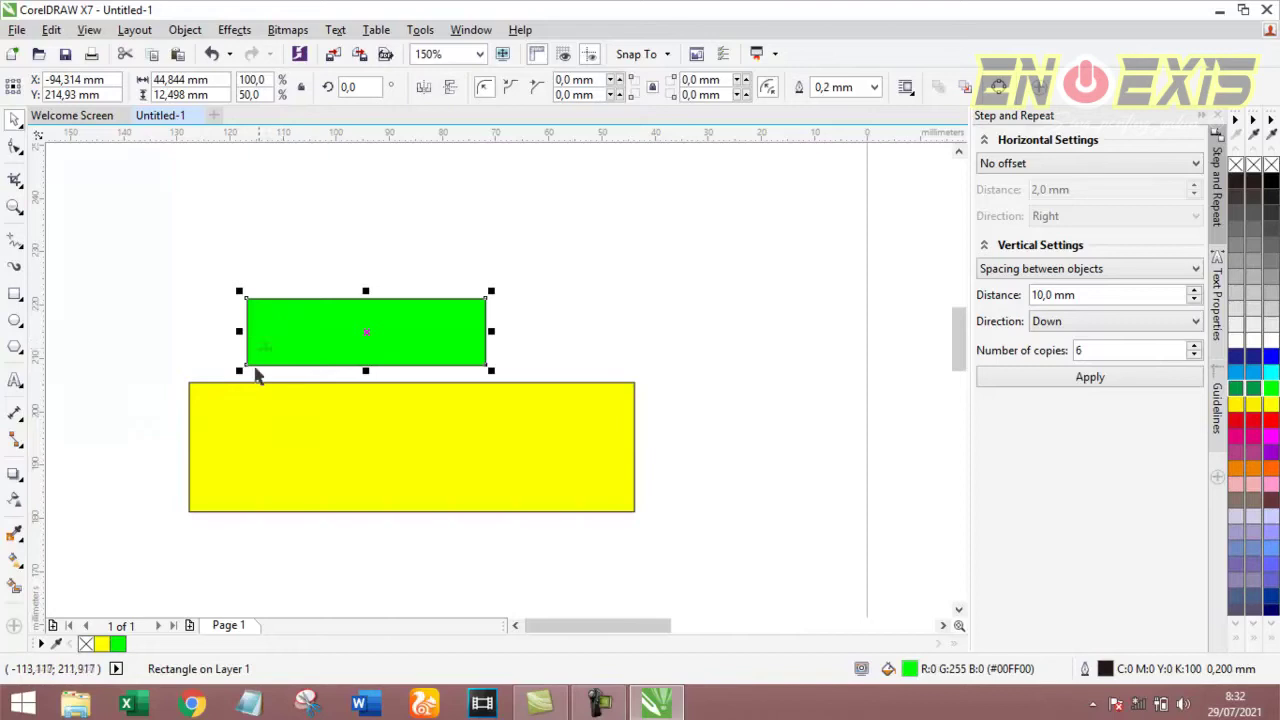
shift+click(241, 421)
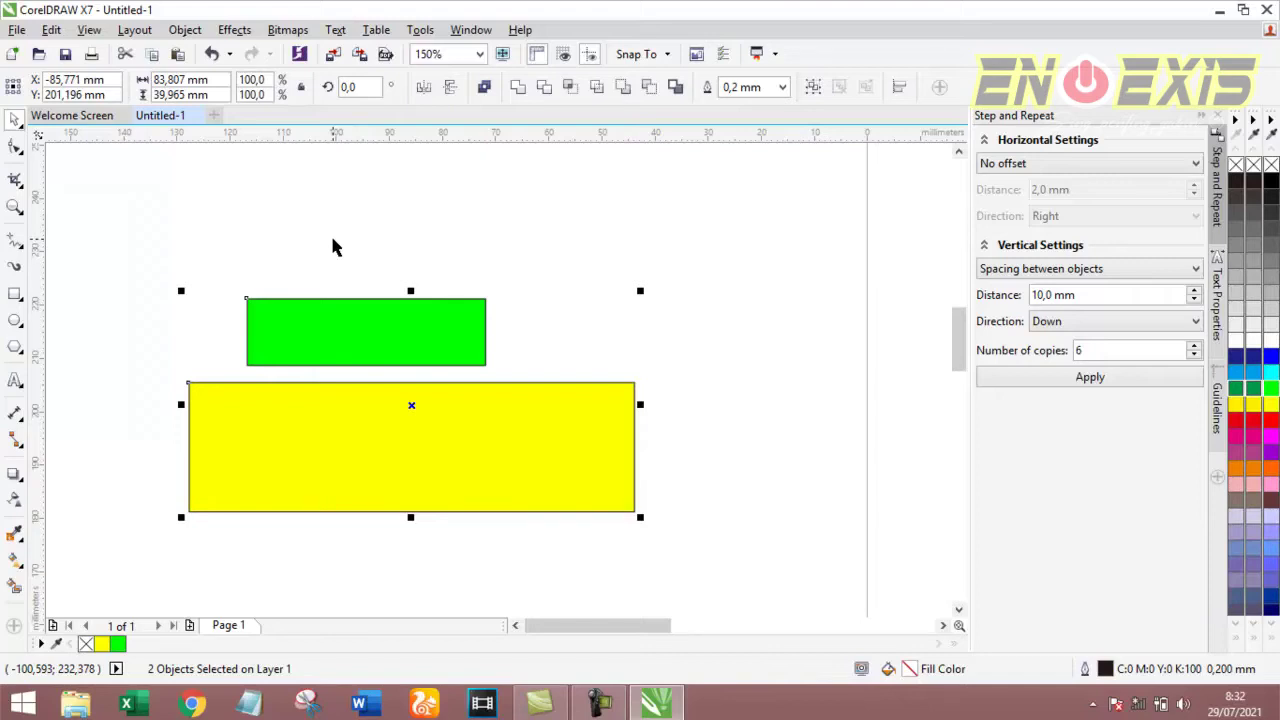
key(c)
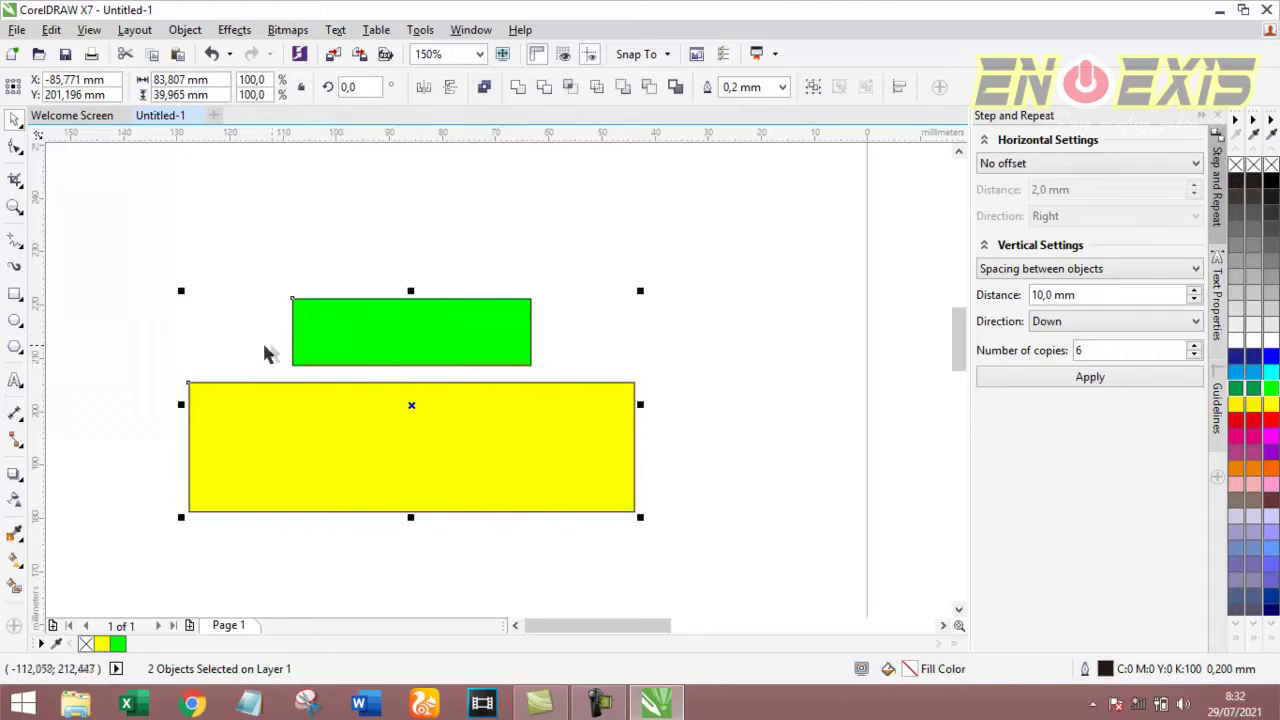
scroll(535, 387, up, 2)
scroll(544, 384, down, 2)
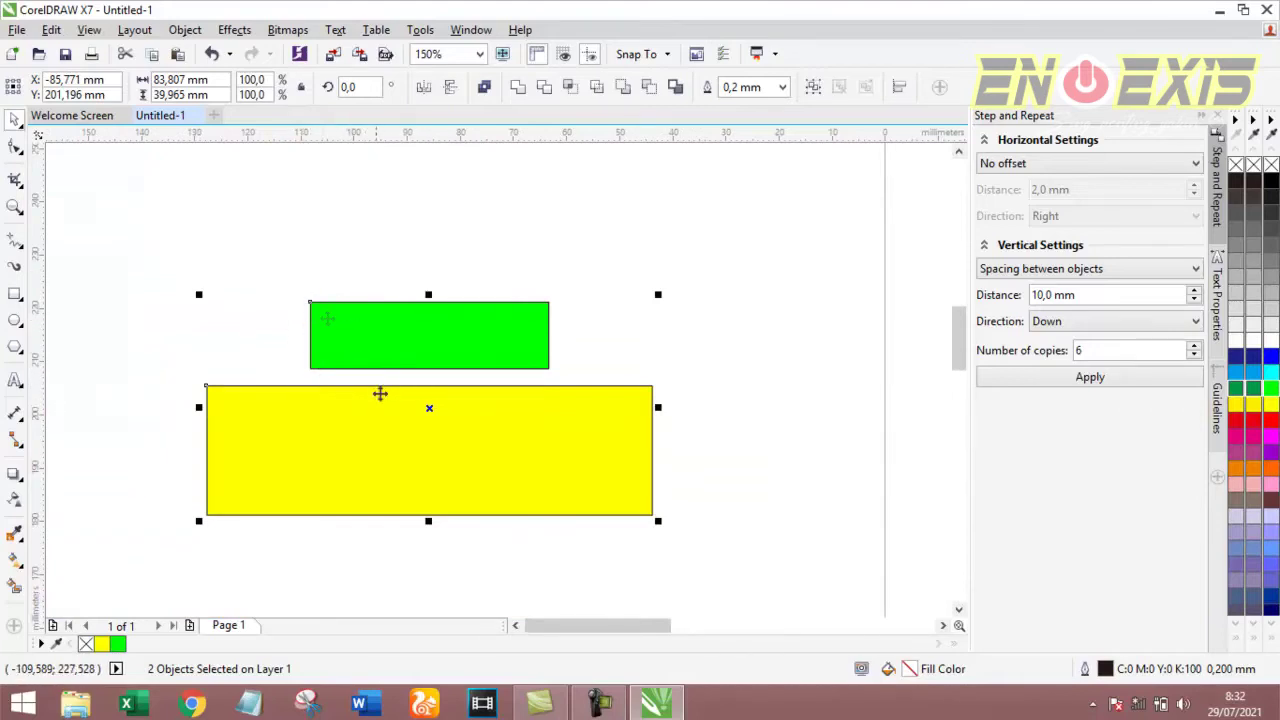
click(348, 258)
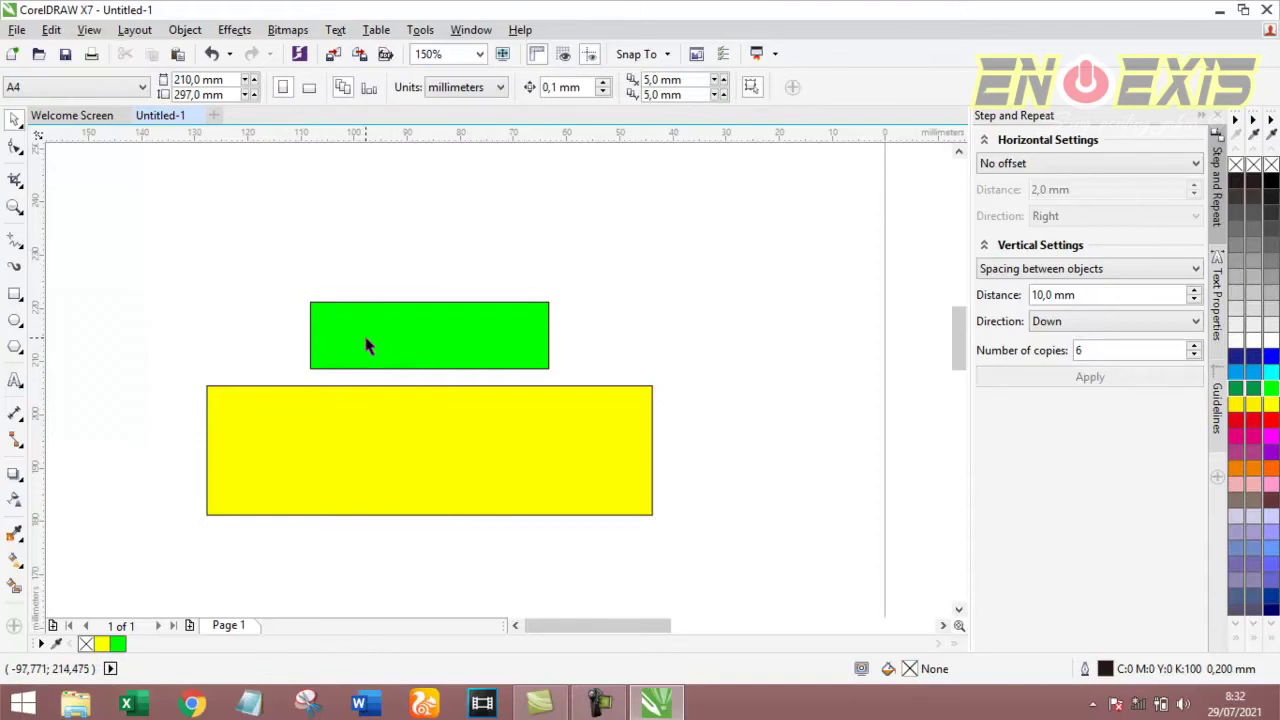
- Try to line up the green rectangle's left edge with the yellow rectangle's left edge by eye, checking the corners close up
scroll(337, 386, up, 1)
scroll(389, 363, down, 1)
drag(392, 326, 285, 322)
scroll(237, 361, up, 2)
drag(320, 253, 337, 284)
scroll(315, 285, down, 1)
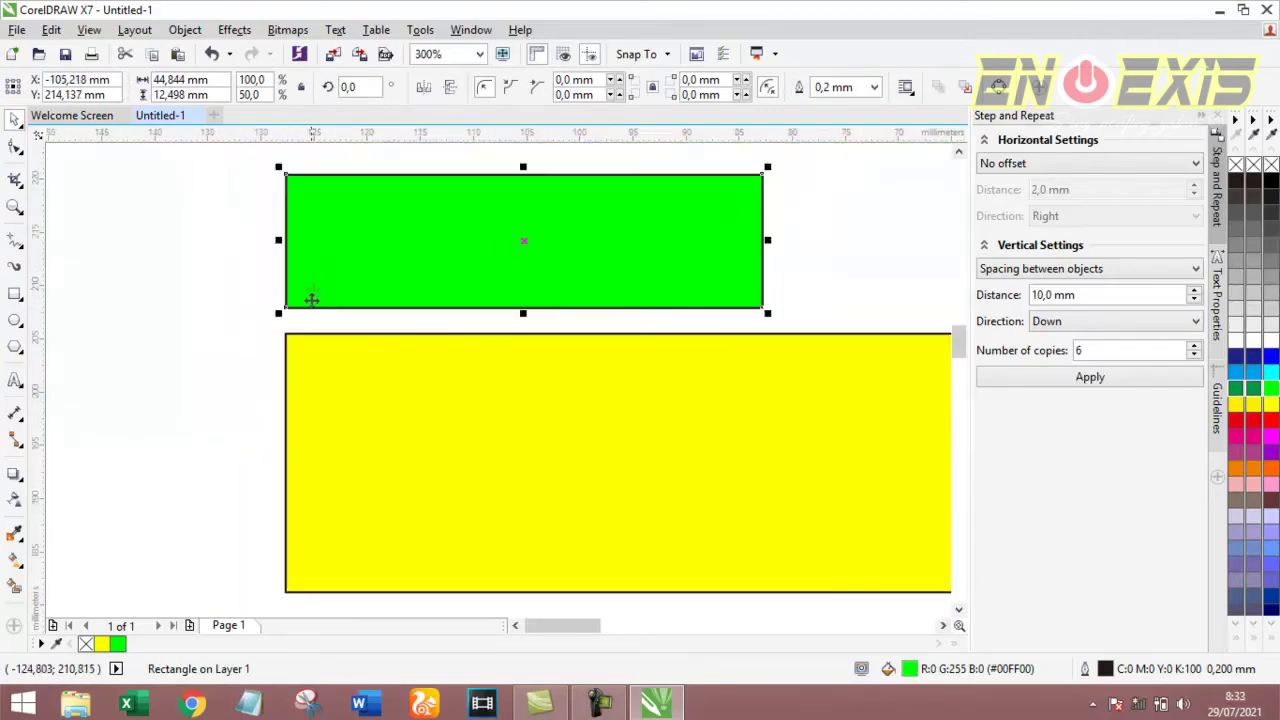
scroll(313, 289, up, 3)
mouse_move(220, 250)
mouse_down()
mouse_move(260, 249)
mouse_move(229, 260)
mouse_up()
scroll(265, 313, down, 1)
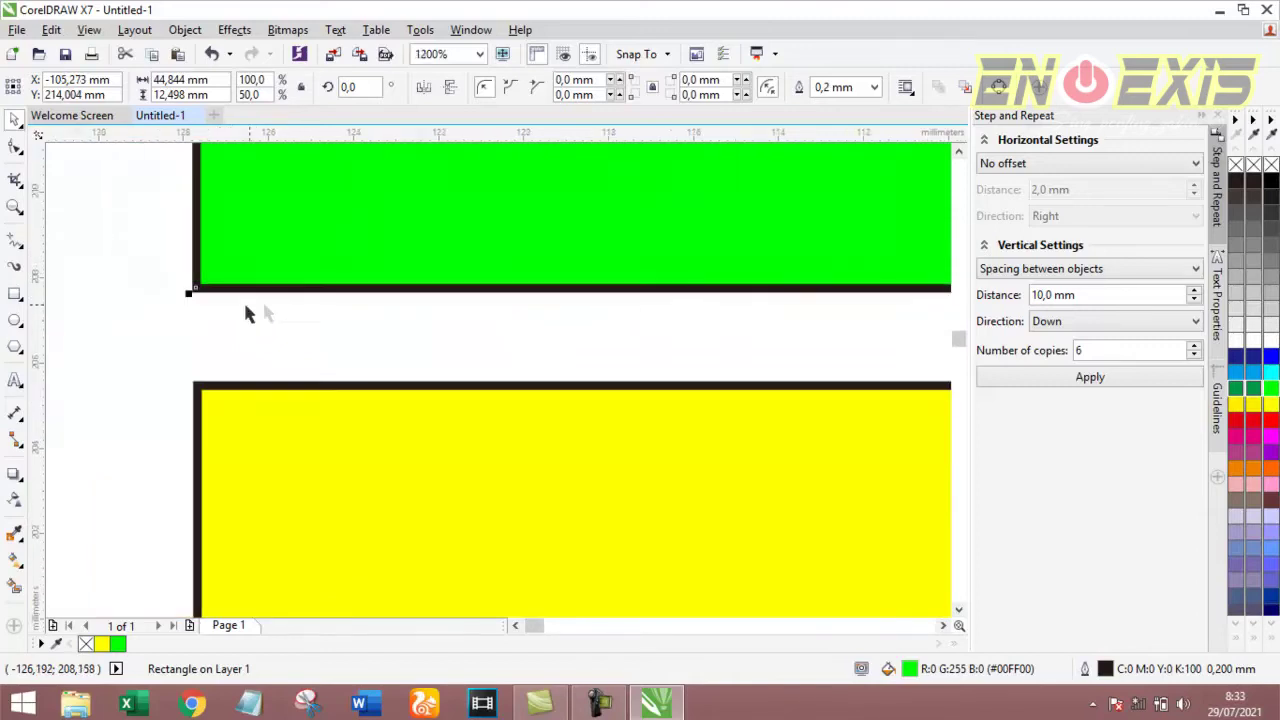
scroll(238, 330, down, 2)
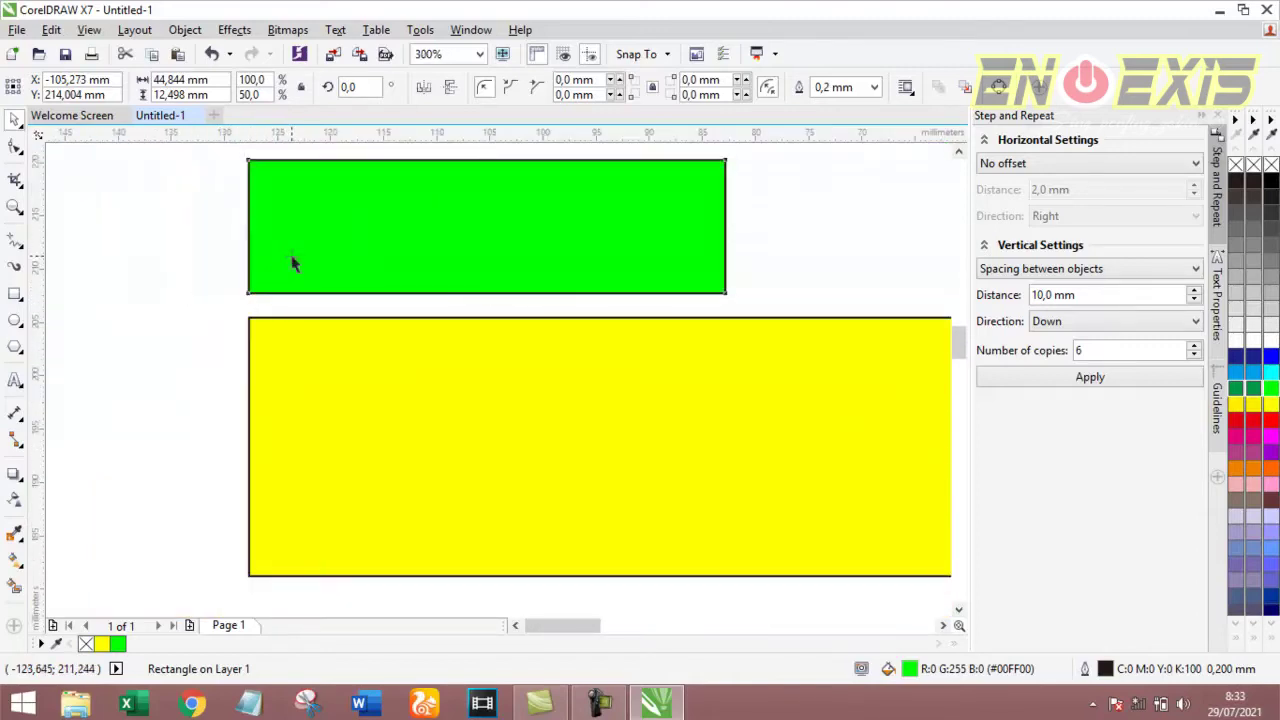
scroll(275, 280, up, 2)
scroll(178, 380, up, 1)
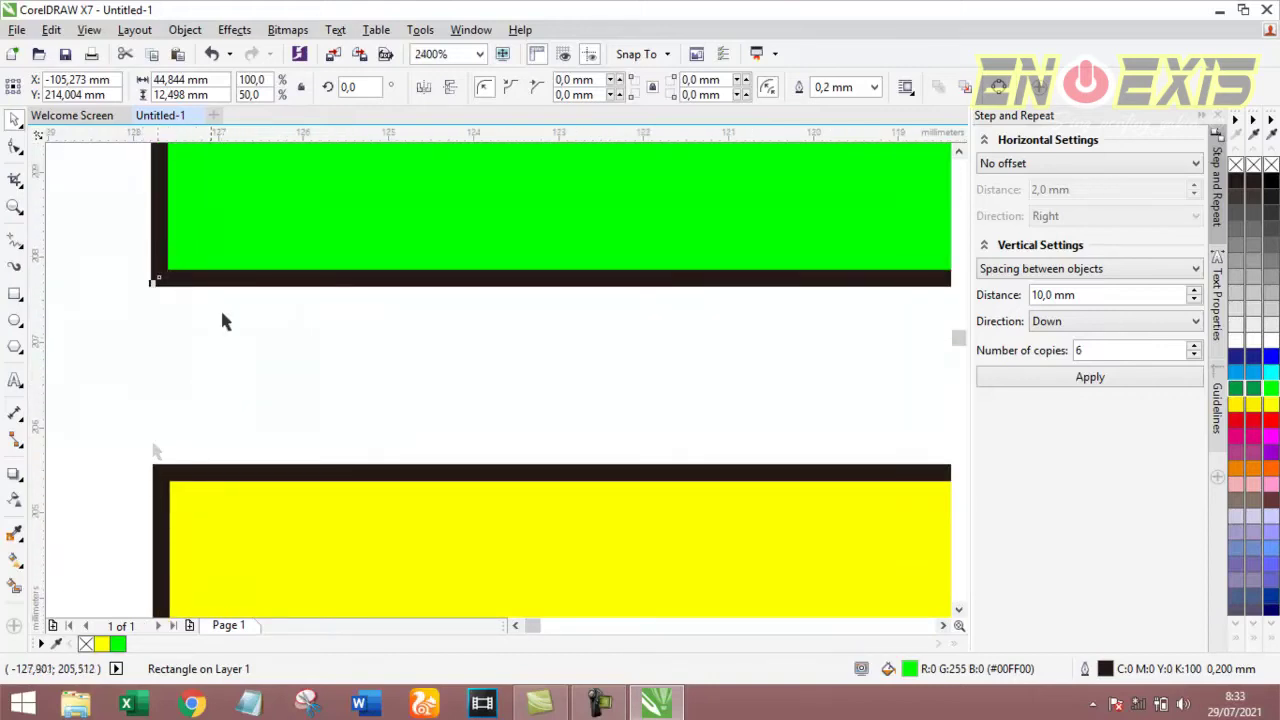
scroll(155, 450, down, 5)
- Shift the green rectangle past the yellow one's left edge, align both rectangles by their left edges, and inspect the alignment
mouse_move(337, 263)
mouse_down()
mouse_move(290, 265)
mouse_move(483, 260)
mouse_move(289, 246)
mouse_move(298, 266)
mouse_move(316, 261)
mouse_up()
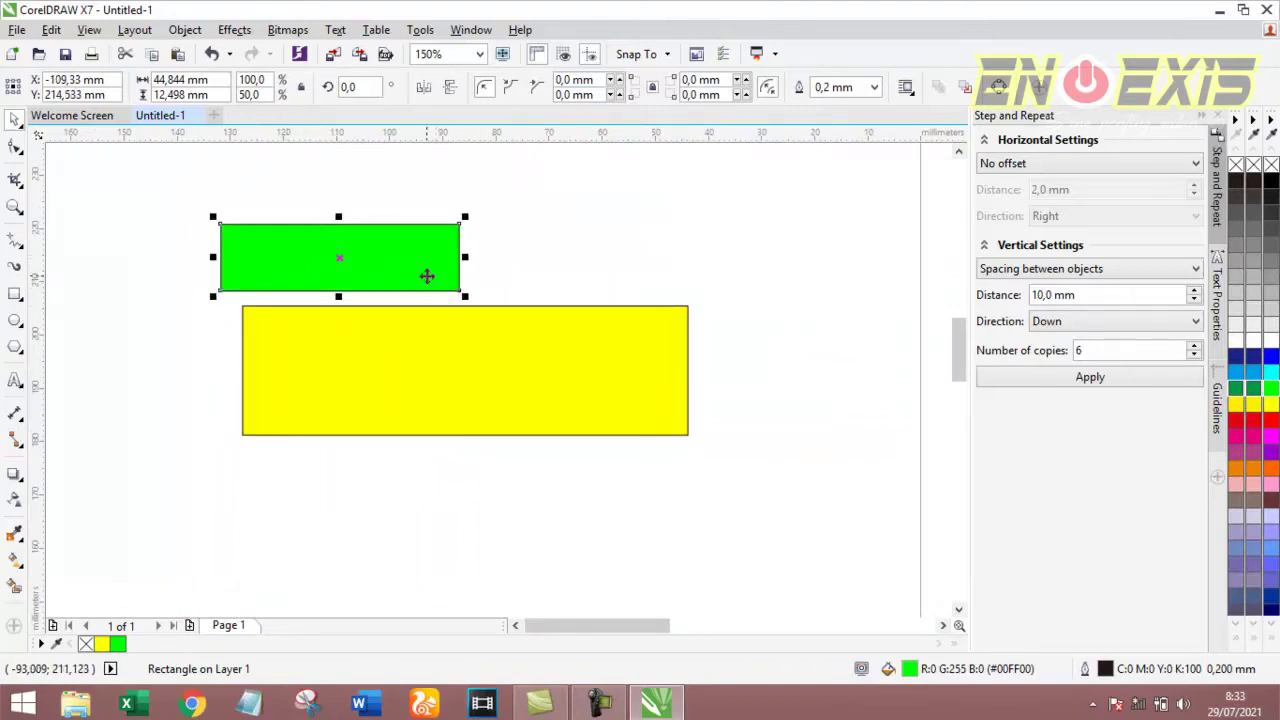
drag(183, 191, 772, 493)
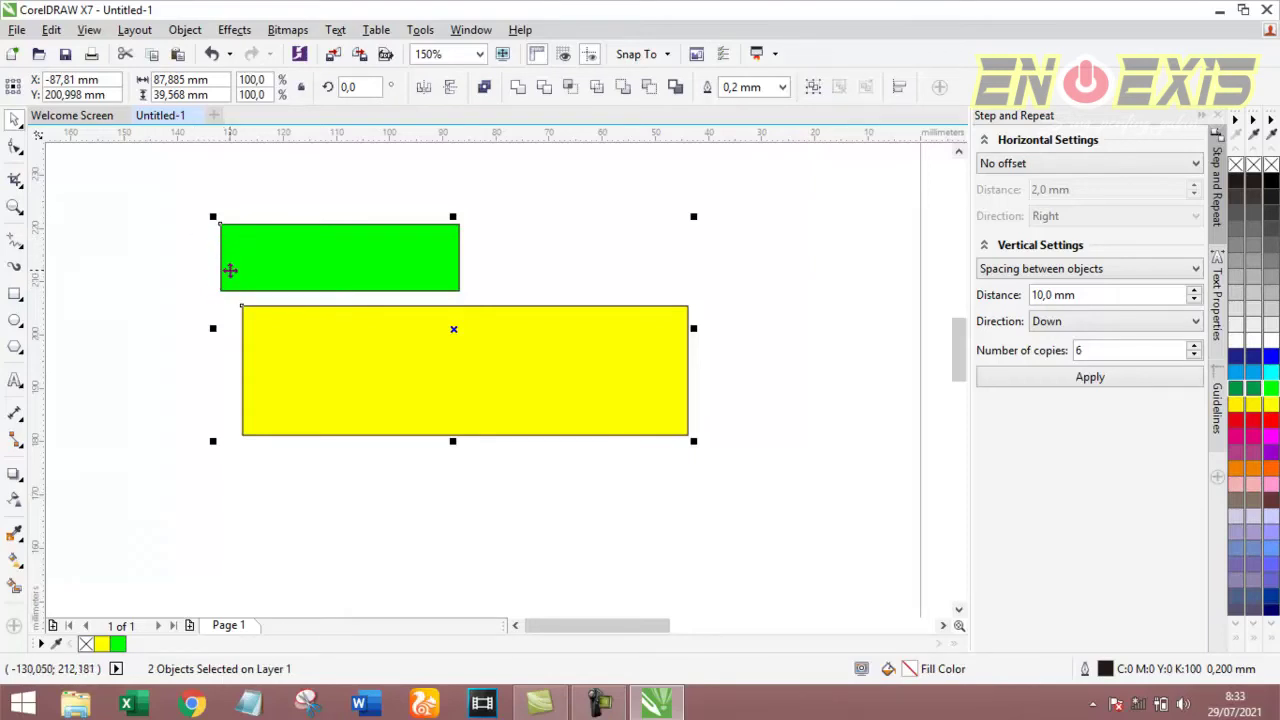
key(l)
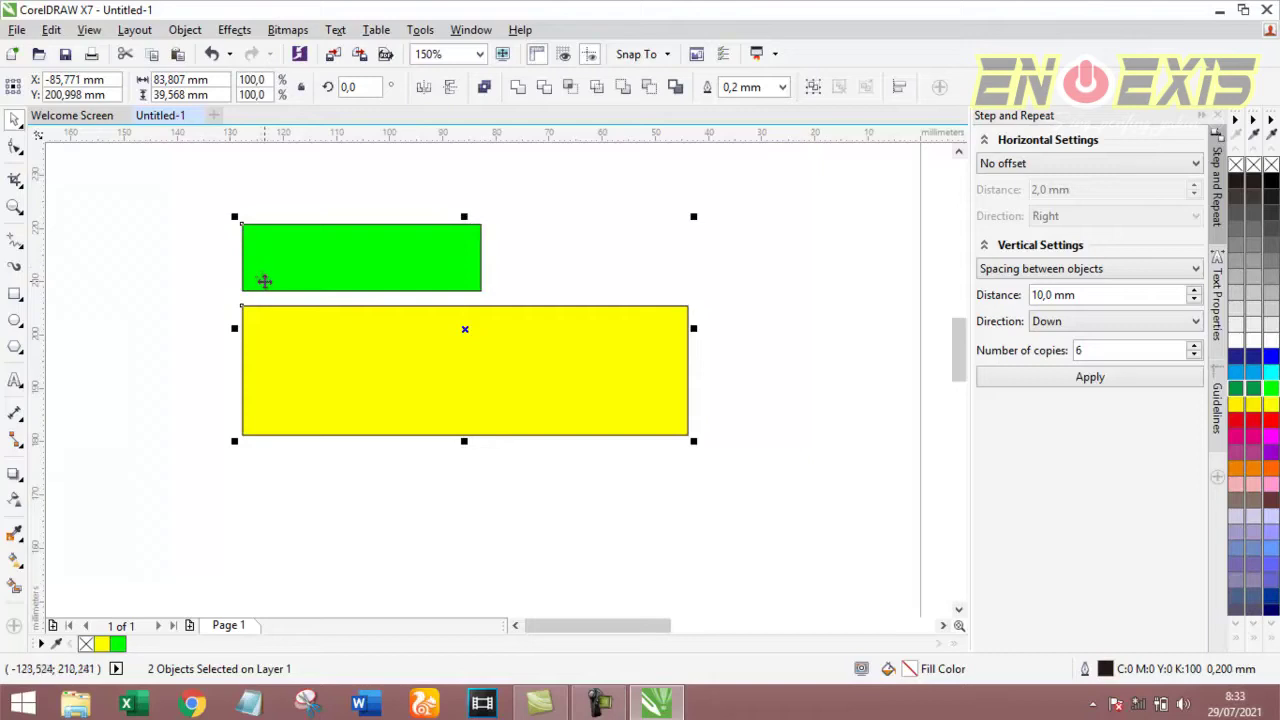
scroll(246, 320, up, 2)
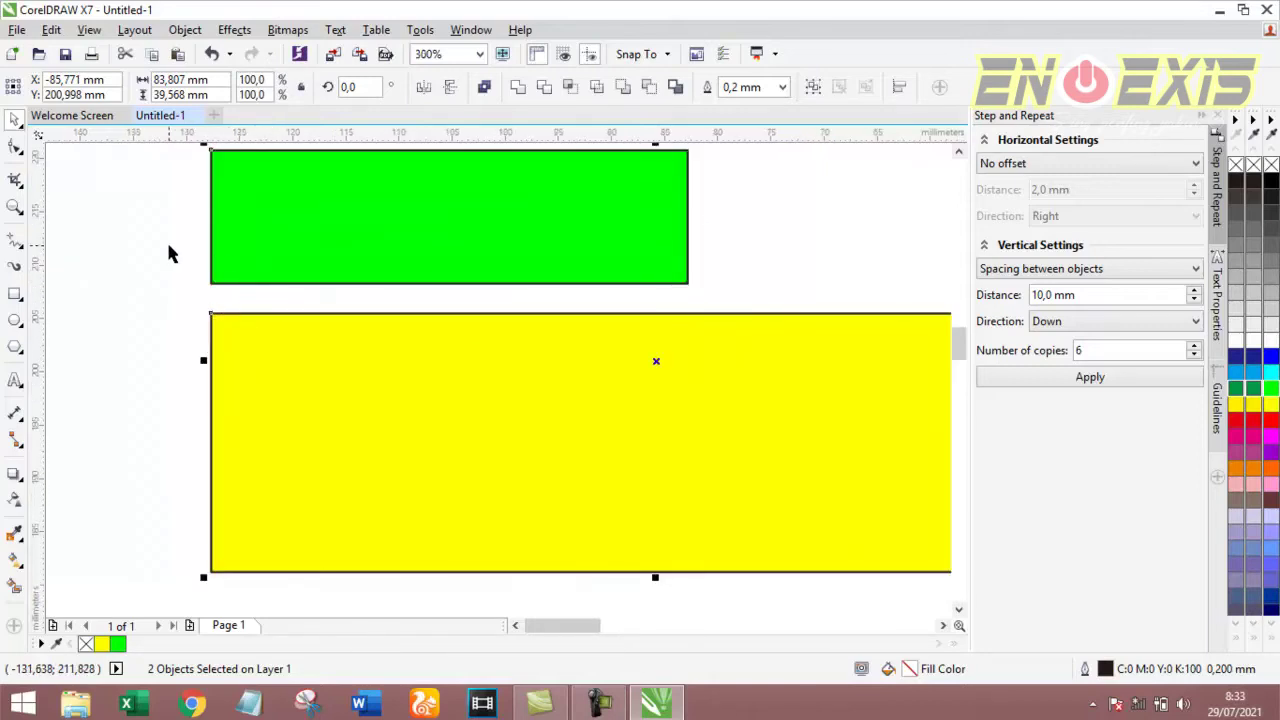
key(Escape)
scroll(230, 258, up, 1)
scroll(206, 234, down, 1)
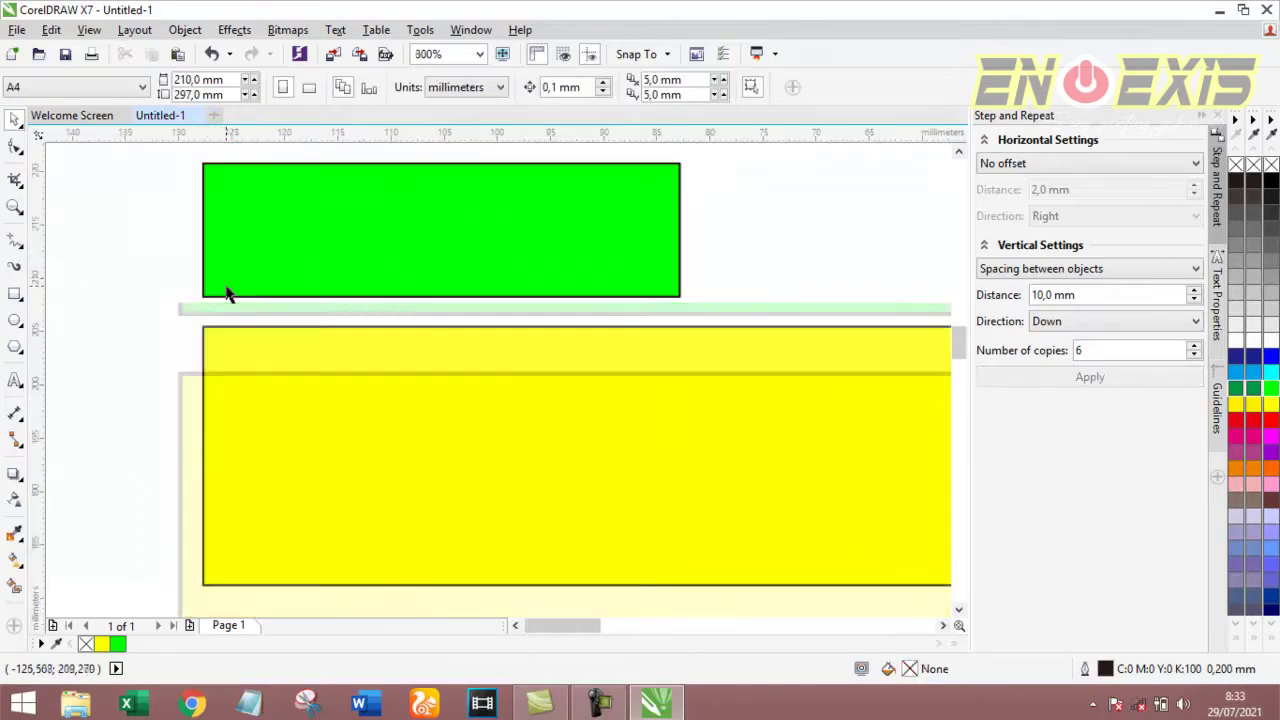
scroll(224, 302, down, 1)
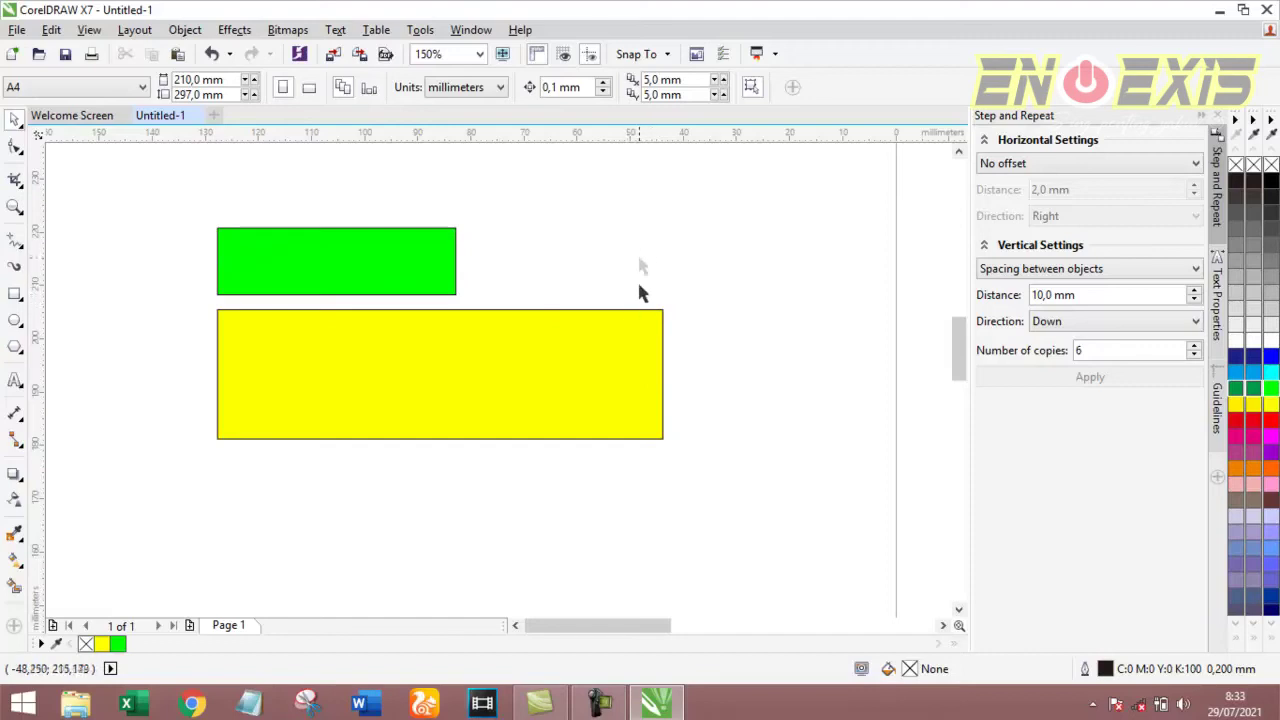
- Select both rectangles, align them by their right edges, and check the right corners close up
scroll(650, 278, up, 2)
scroll(628, 287, down, 2)
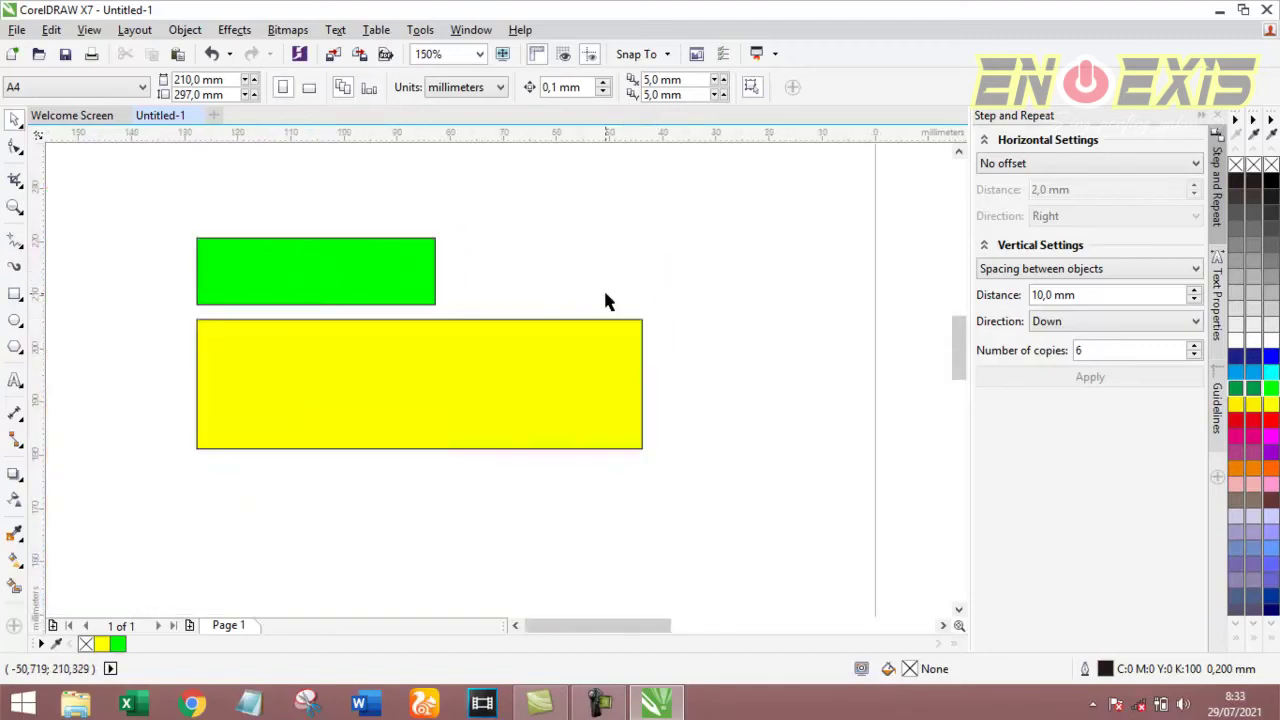
drag(164, 208, 817, 528)
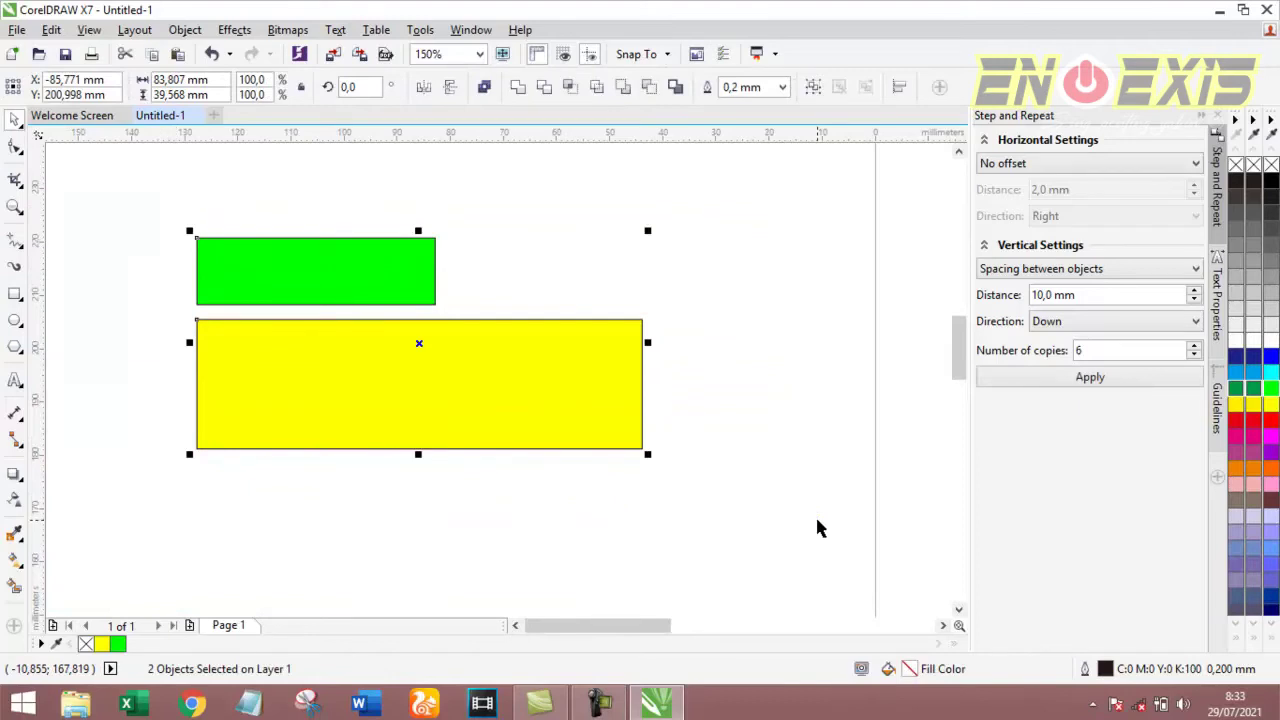
key(r)
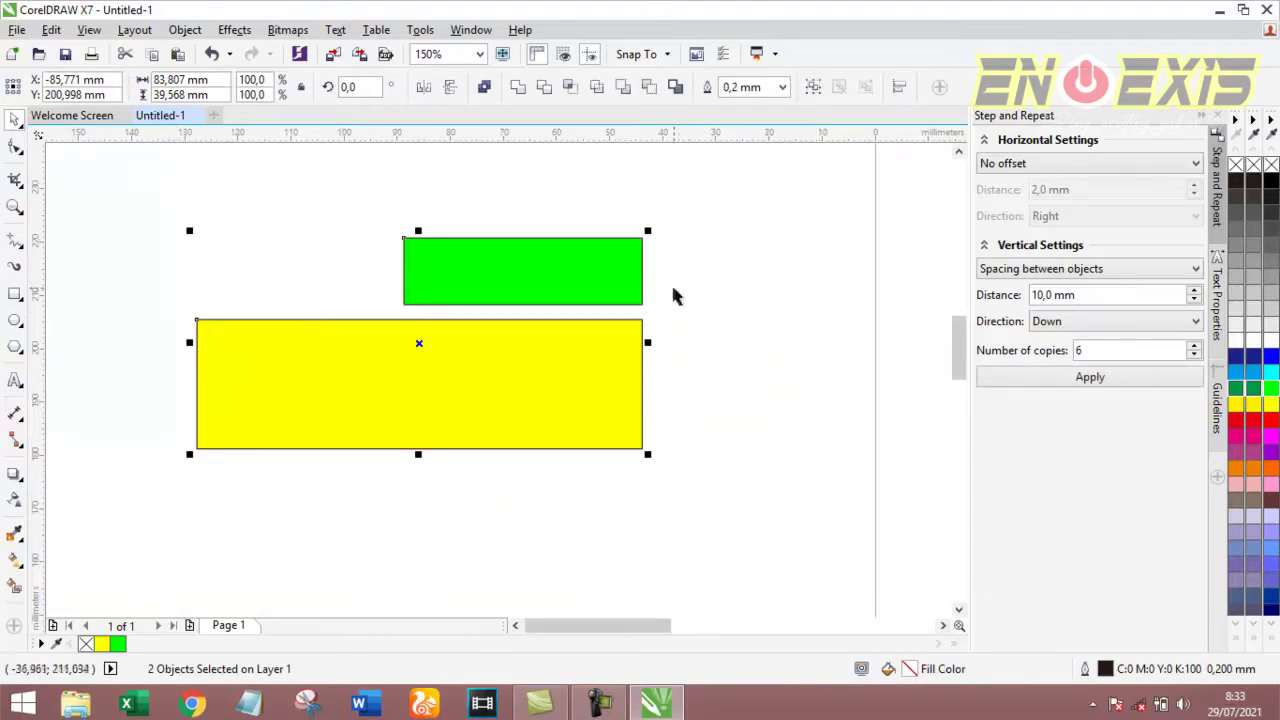
scroll(673, 295, up, 2)
scroll(629, 289, down, 2)
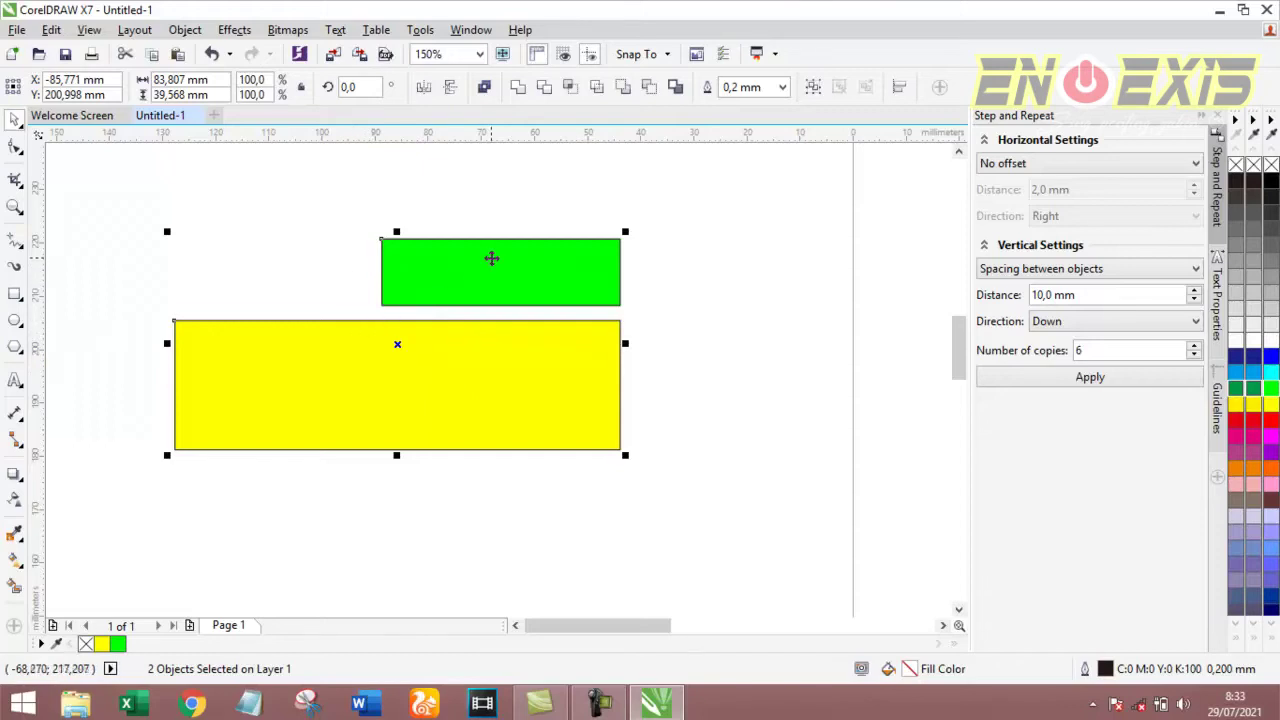
- Try to line up the green rectangle's top edge with the yellow rectangle's top edge by eye, checking the edges close up
click(600, 297)
drag(503, 269, 471, 331)
scroll(352, 284, up, 5)
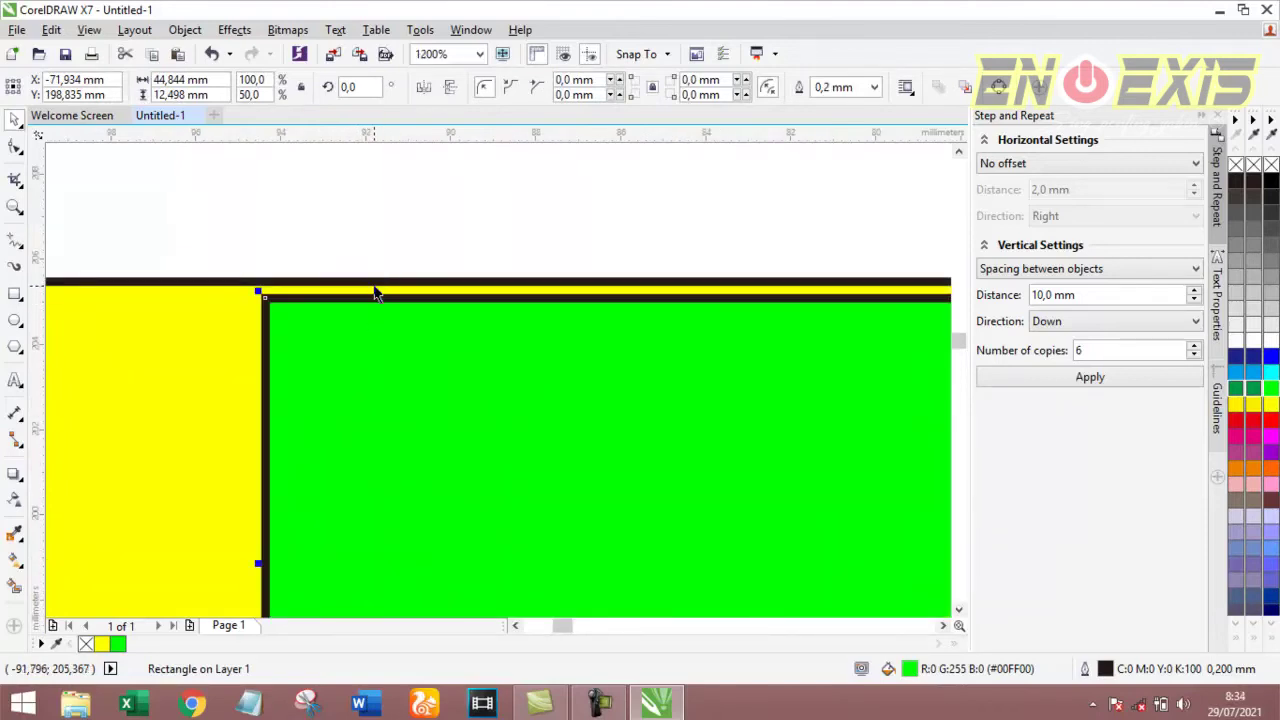
scroll(380, 292, down, 3)
drag(405, 306, 479, 331)
scroll(370, 328, up, 3)
scroll(479, 331, down, 4)
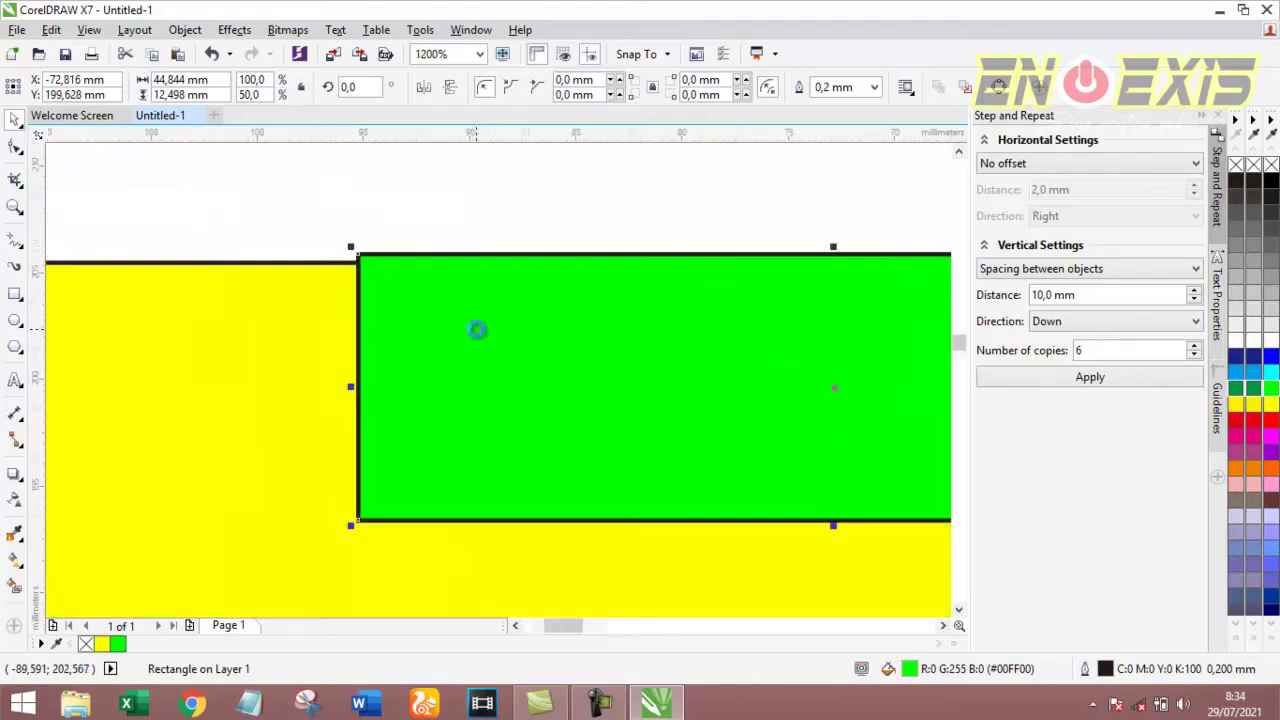
drag(480, 323, 480, 320)
scroll(497, 325, up, 2)
scroll(383, 303, down, 2)
- Select both rectangles, align them by their top edges, inspect the shared edge close up, and deselect them
drag(120, 247, 656, 464)
scroll(422, 341, up, 2)
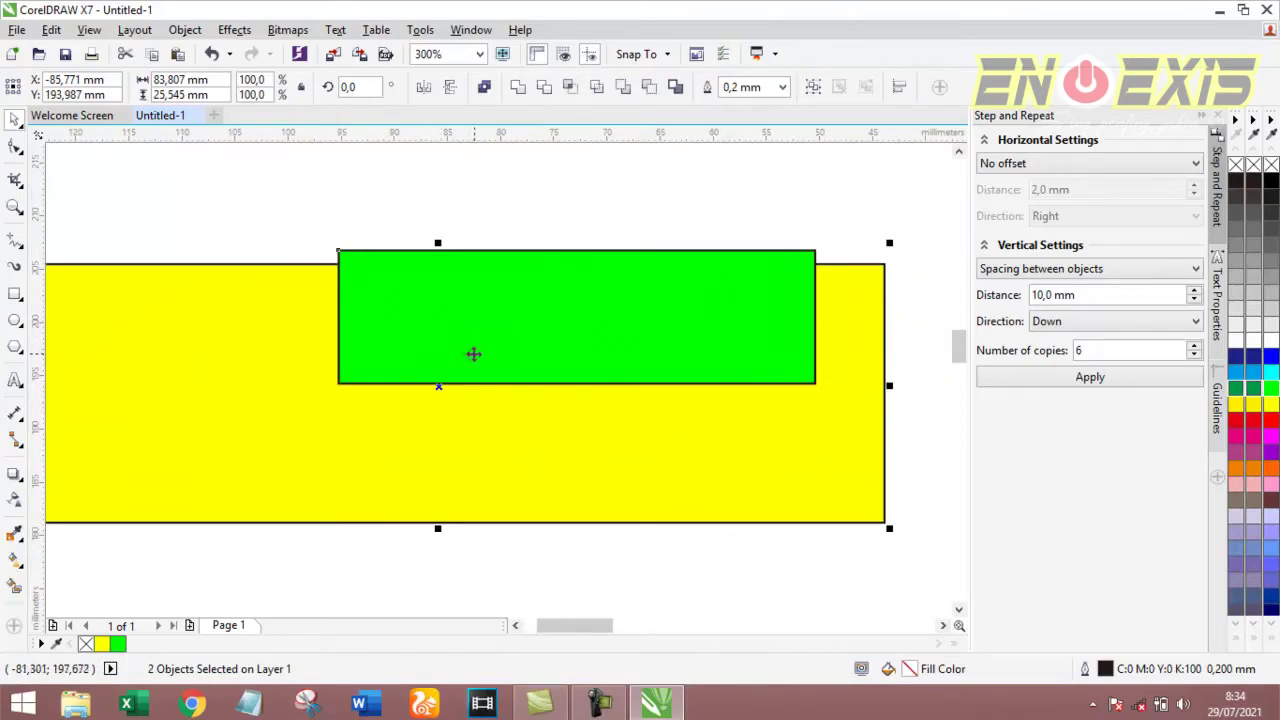
scroll(445, 354, down, 2)
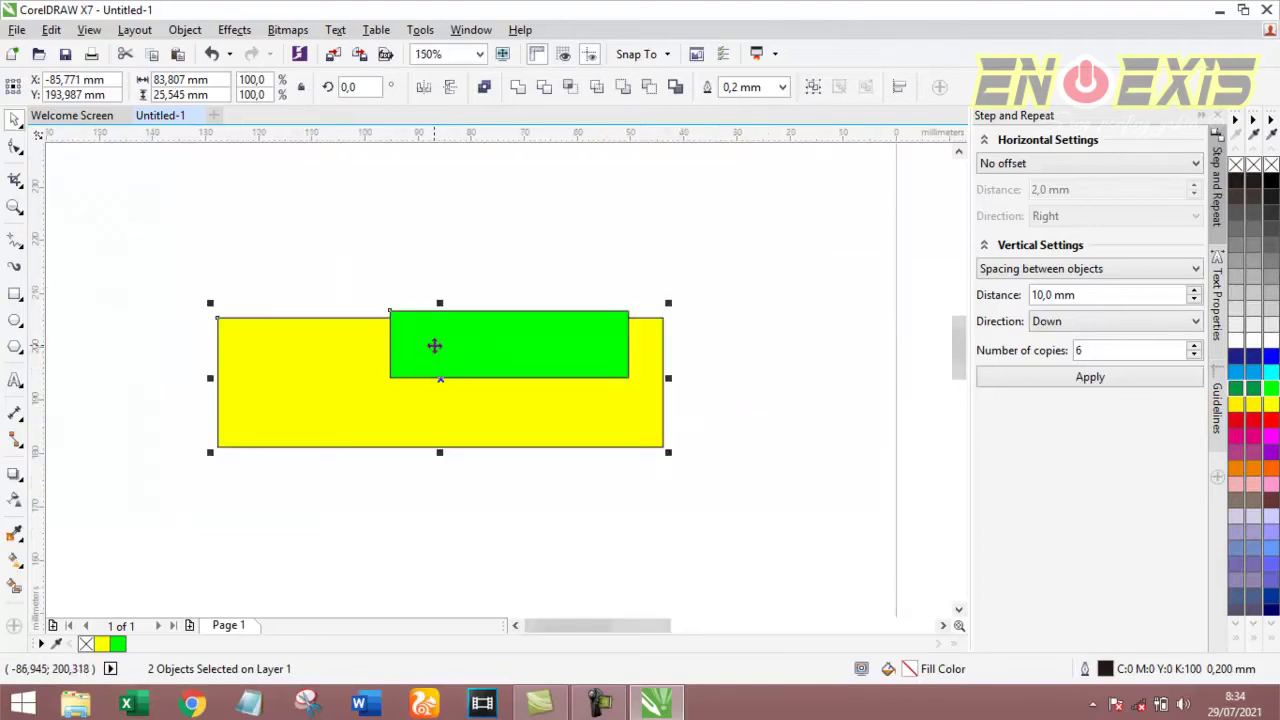
scroll(434, 346, up, 2)
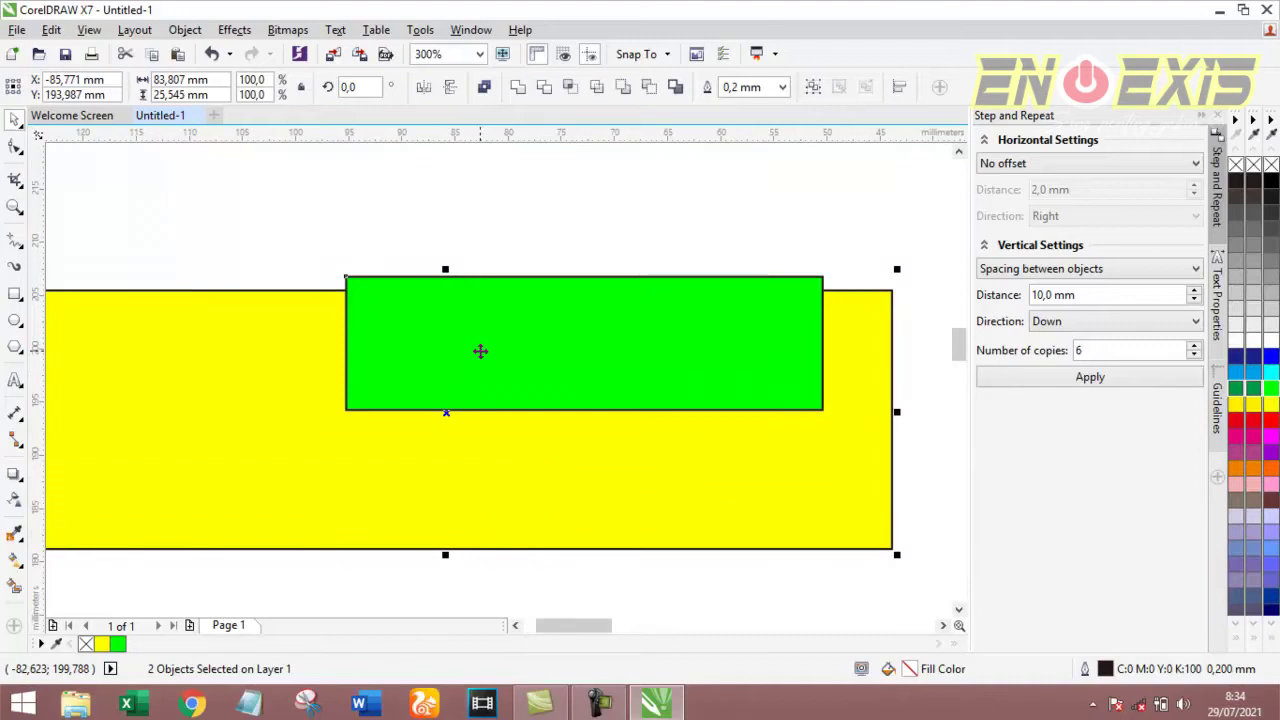
scroll(466, 366, down, 2)
scroll(461, 367, up, 2)
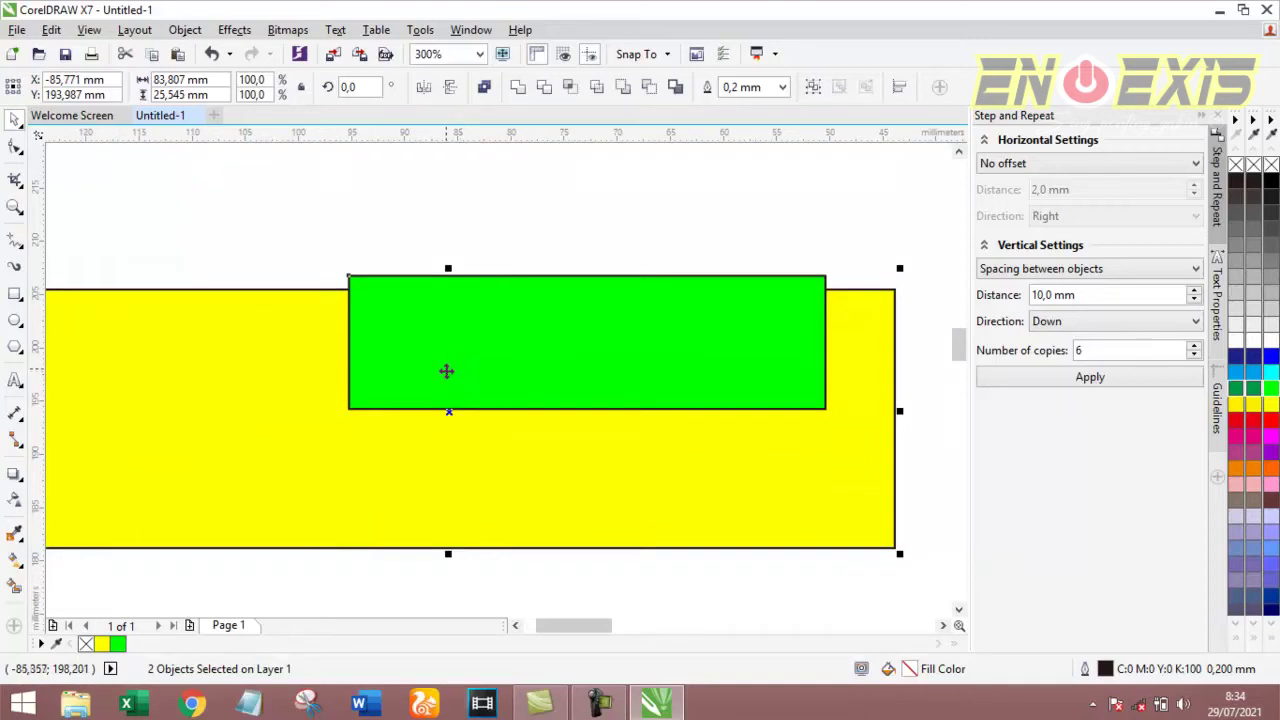
scroll(445, 372, down, 2)
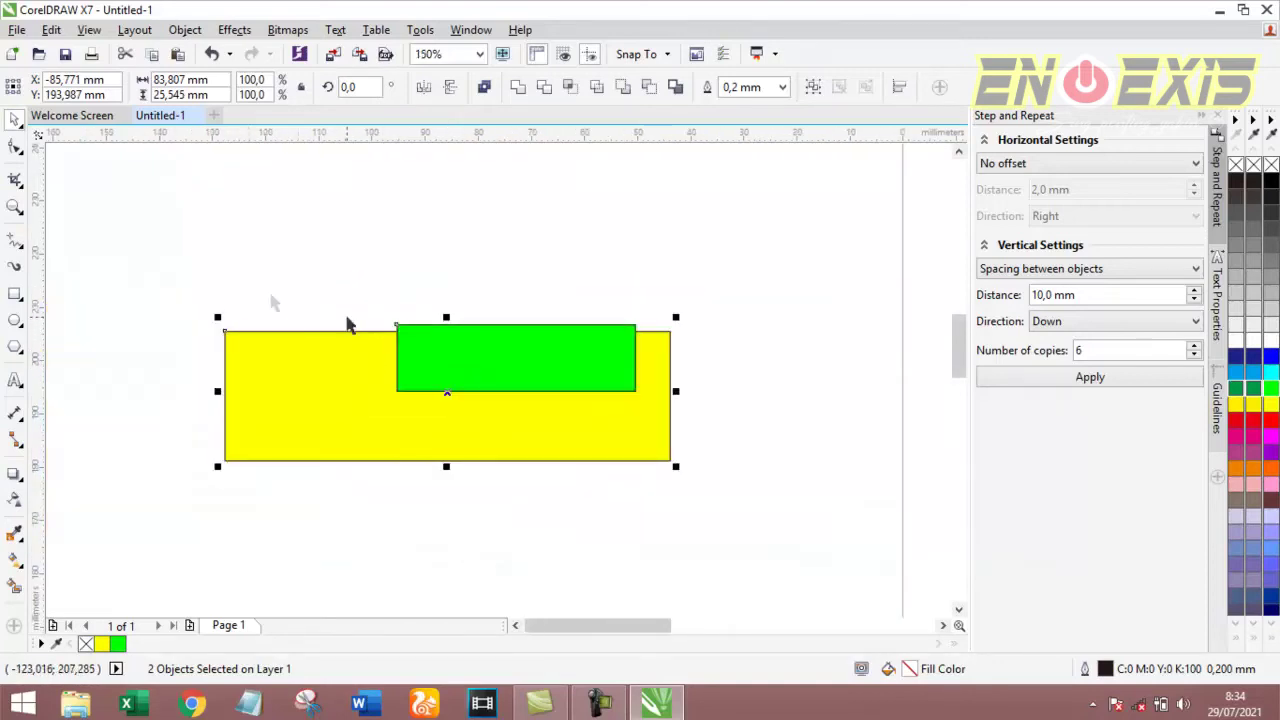
drag(196, 273, 380, 397)
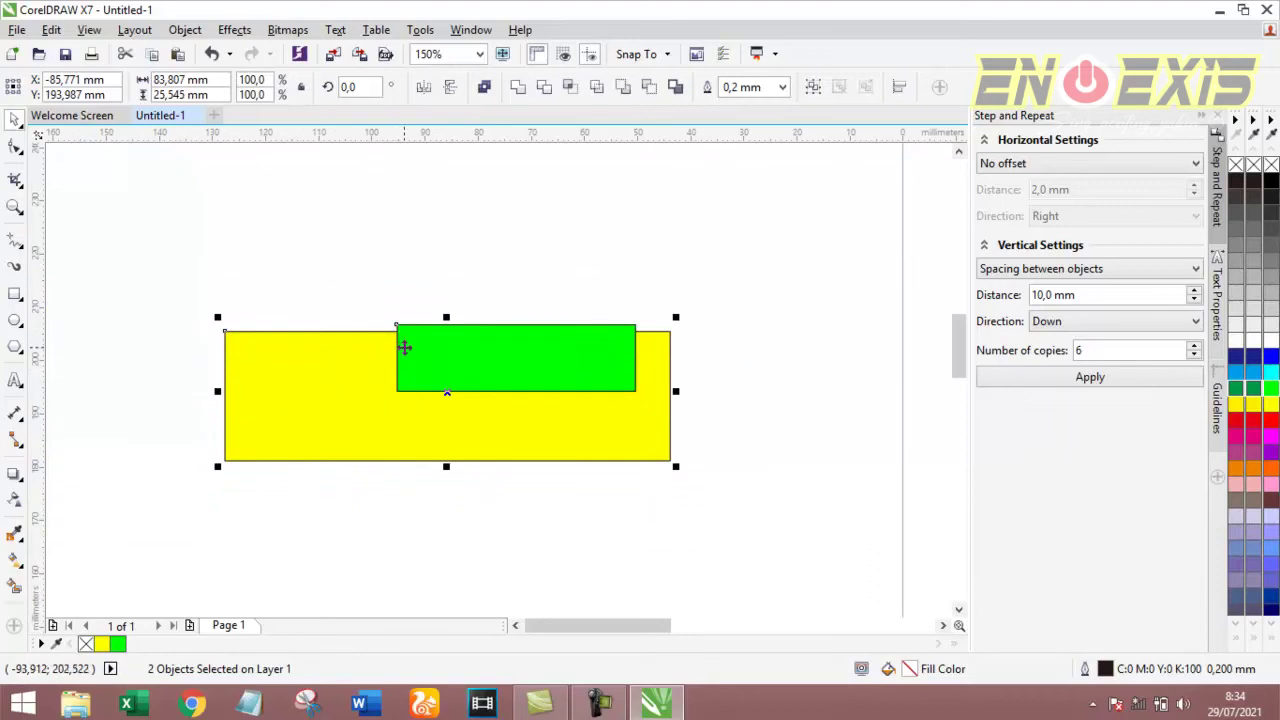
scroll(421, 340, up, 2)
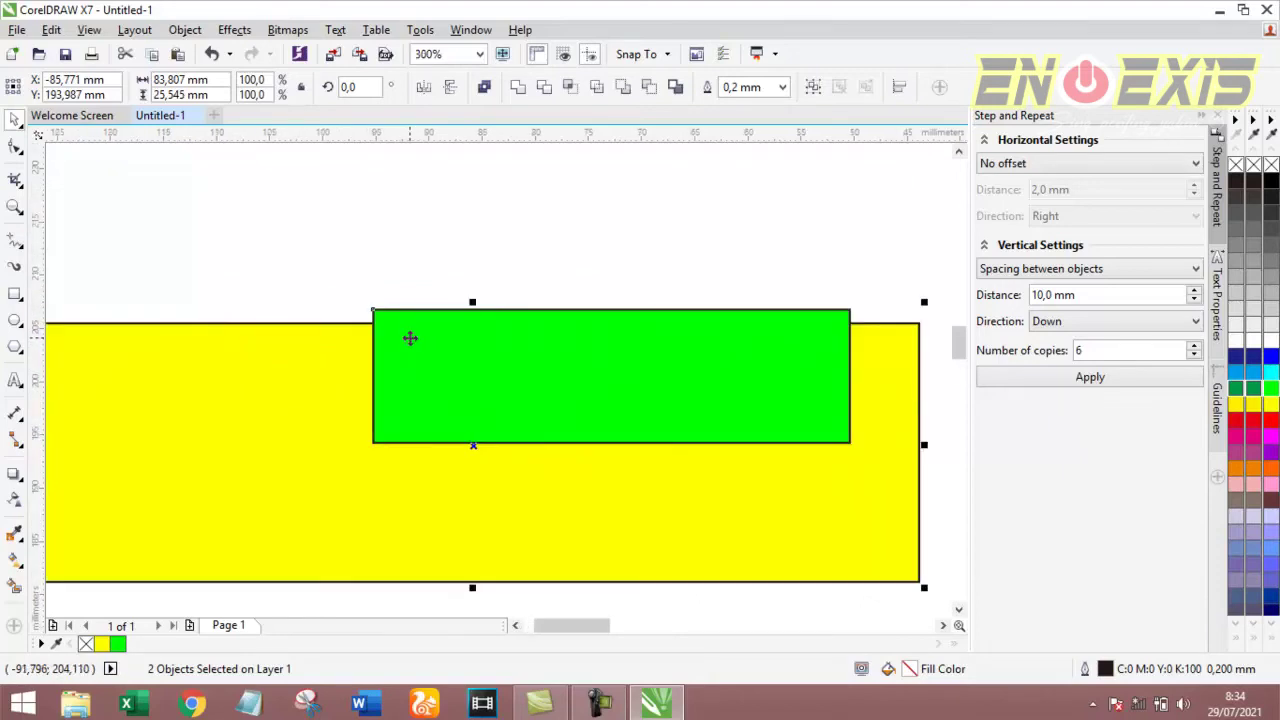
key(t)
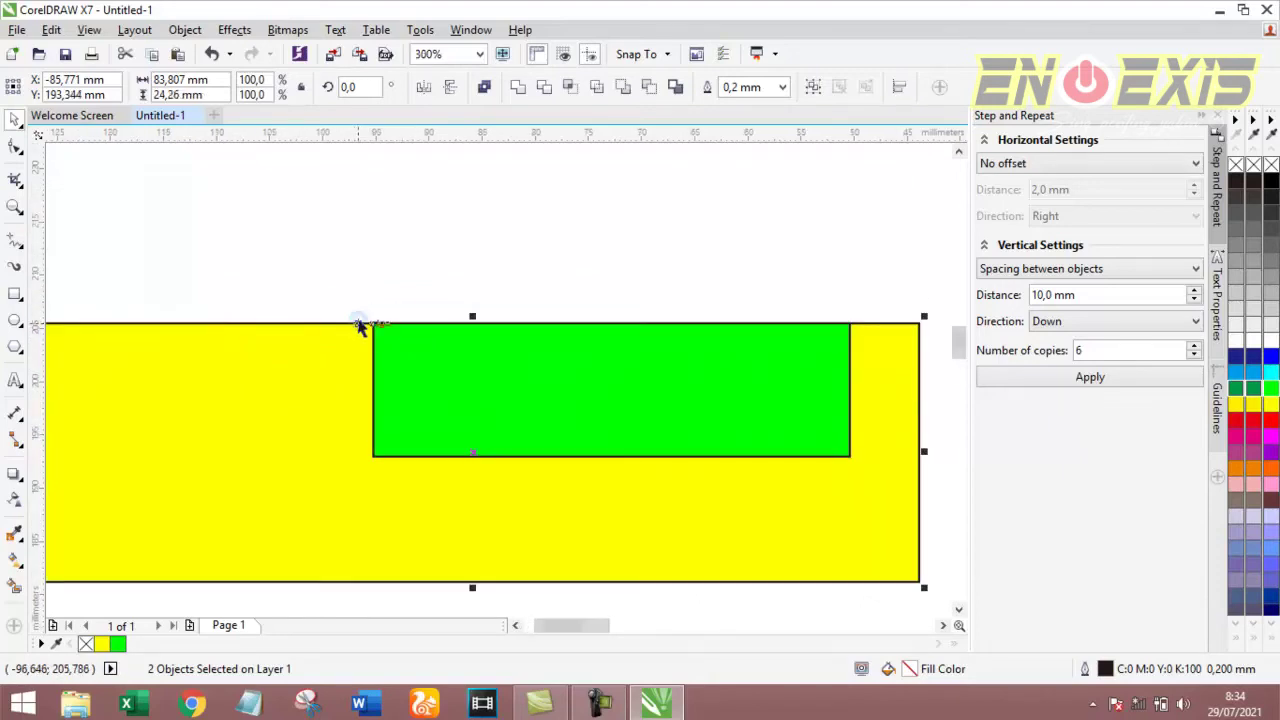
scroll(410, 330, up, 8)
scroll(417, 336, down, 6)
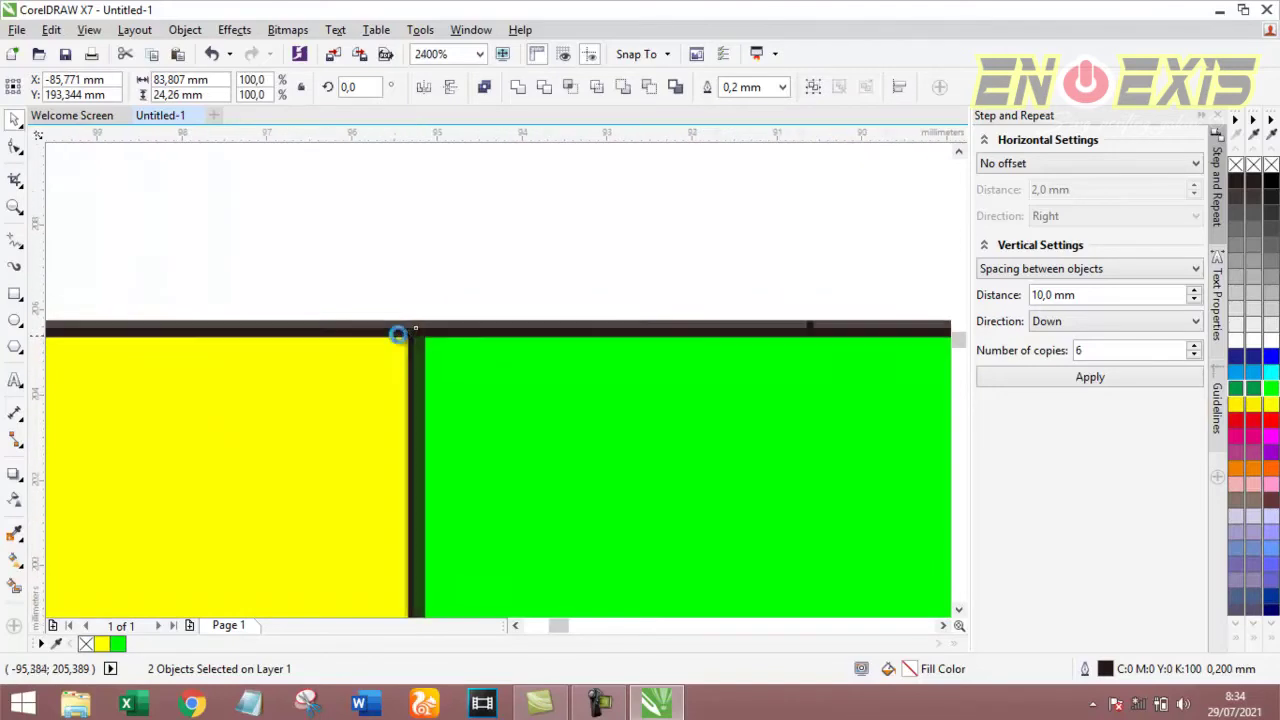
scroll(517, 366, down, 3)
scroll(517, 366, up, 3)
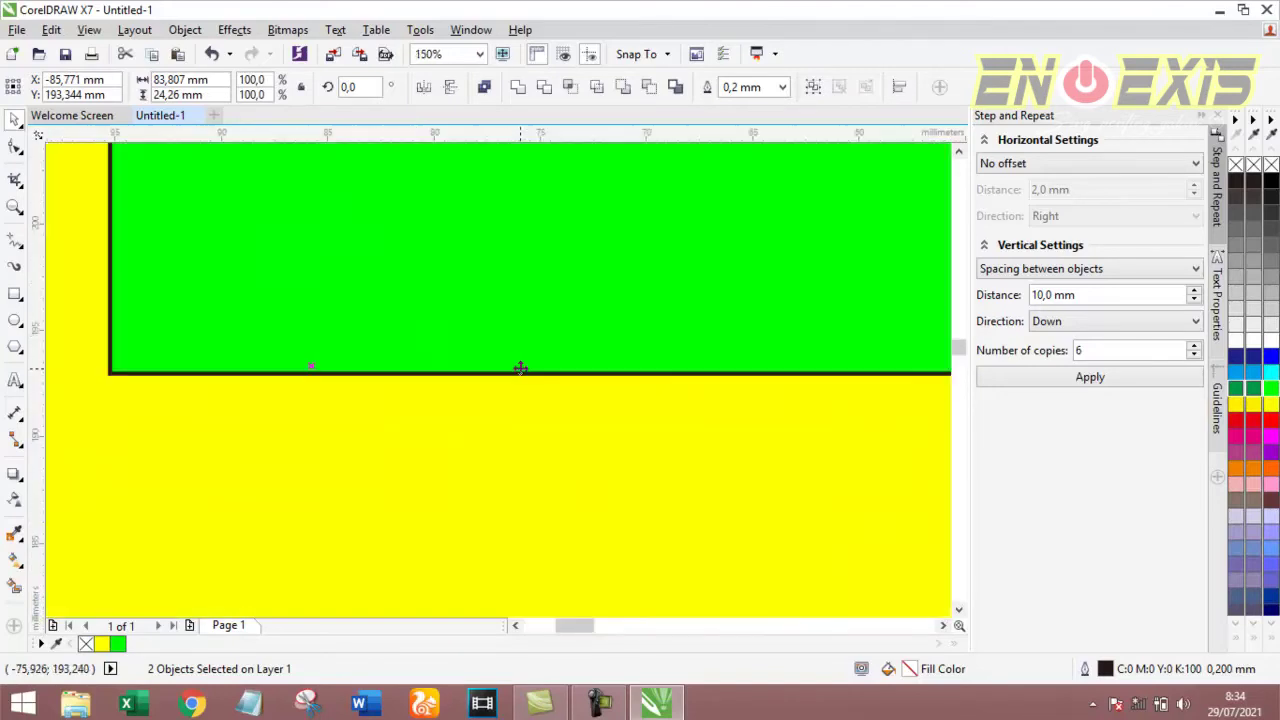
scroll(494, 360, down, 3)
click(413, 276)
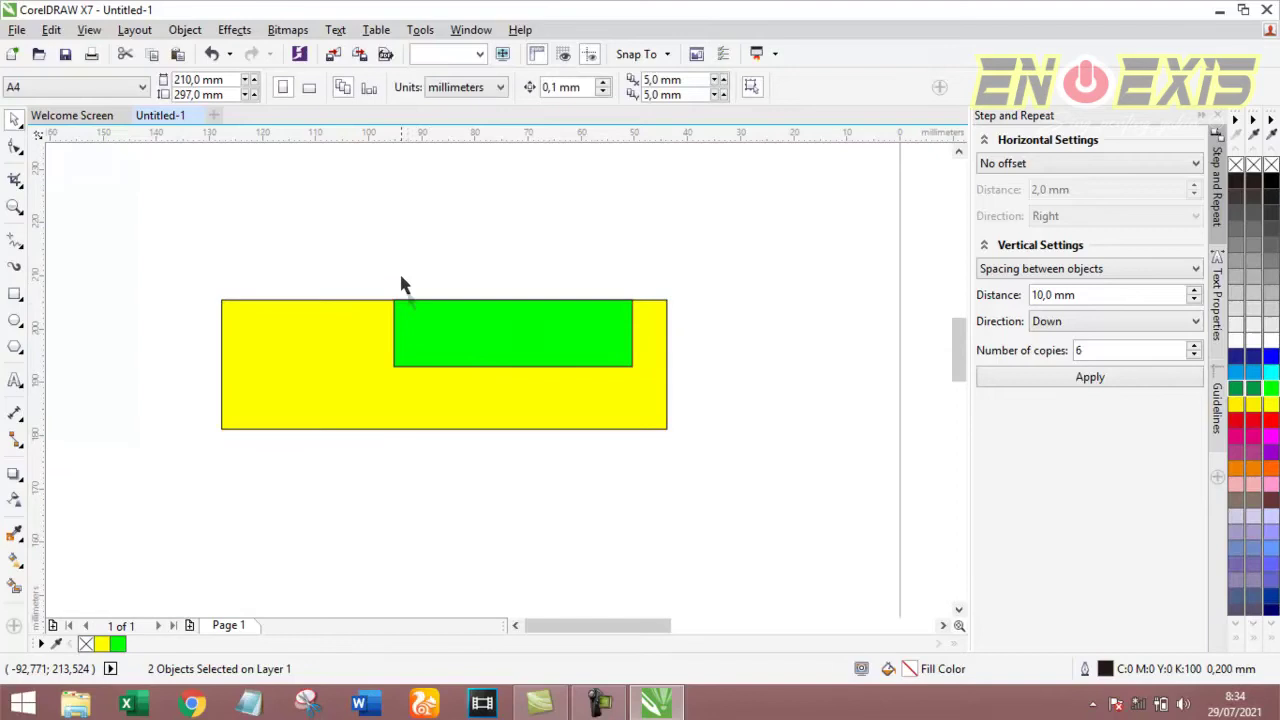
- Move the green rectangle down to just above the yellow rectangle's bottom edge and check the gap close up
scroll(448, 376, up, 2)
drag(465, 307, 416, 432)
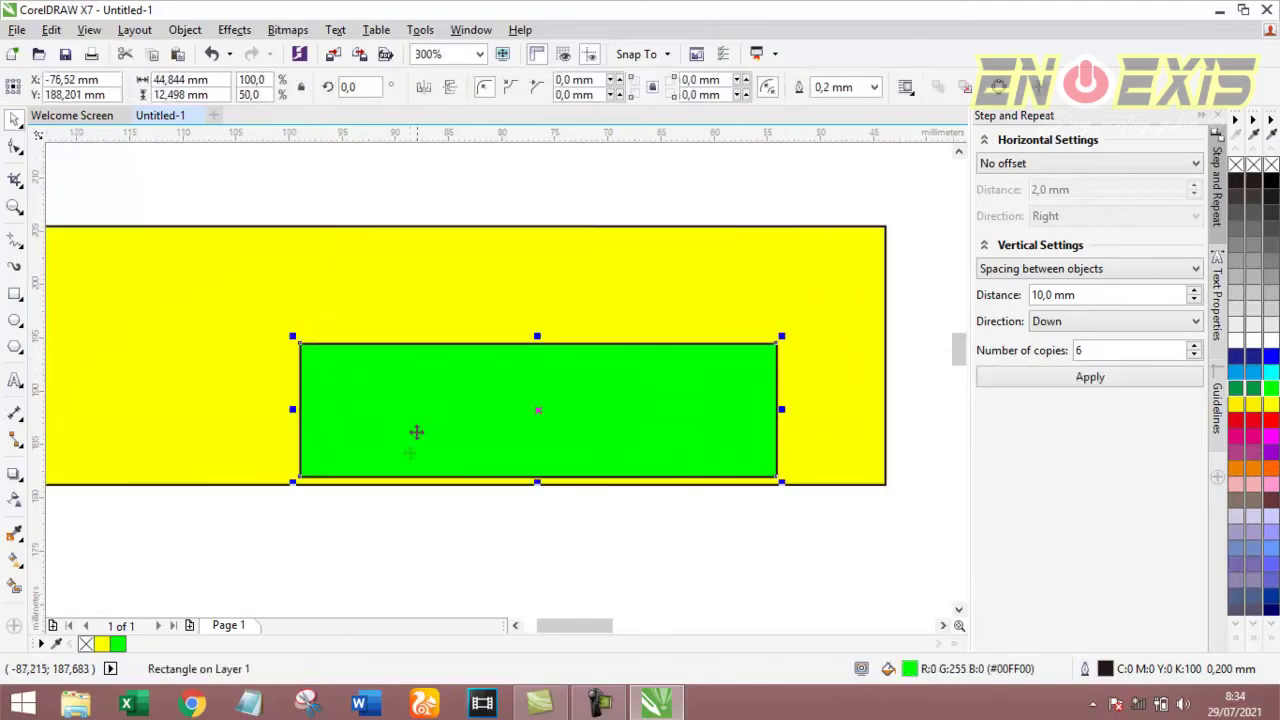
scroll(363, 490, up, 4)
scroll(318, 416, down, 6)
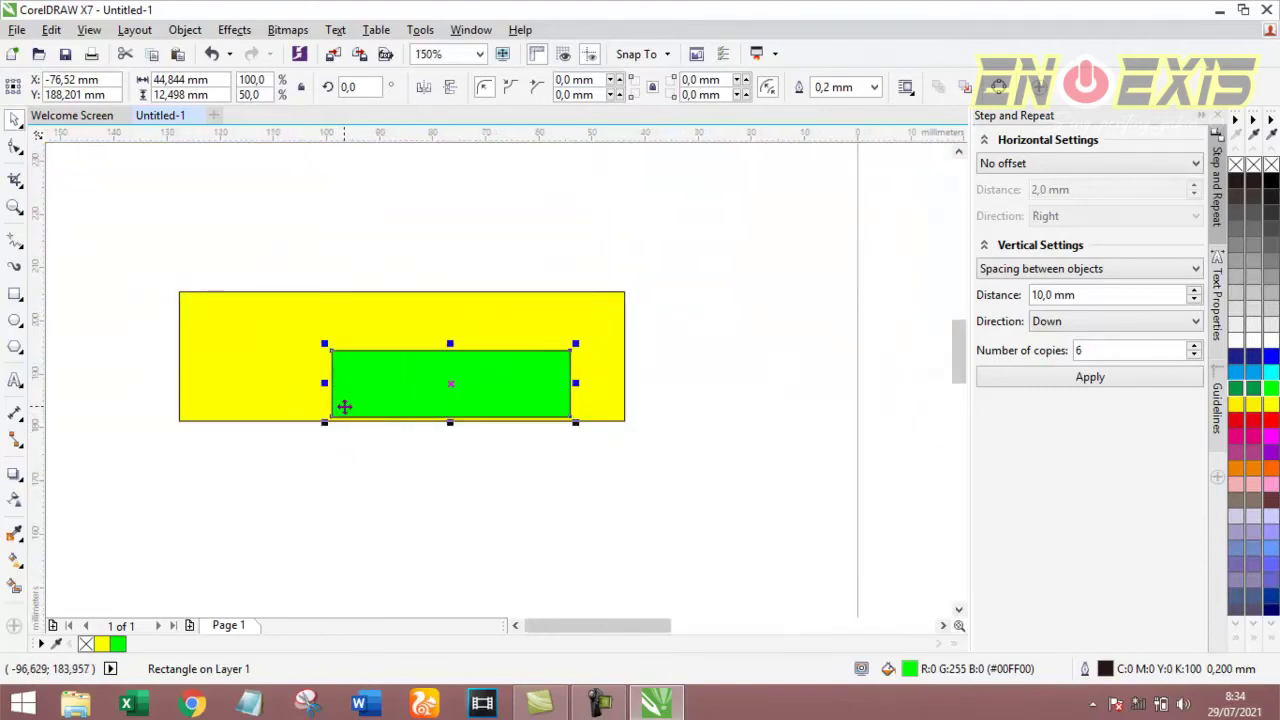
- Select both rectangles, align them by their bottom edges, and inspect the shared edge close up
drag(124, 262, 744, 494)
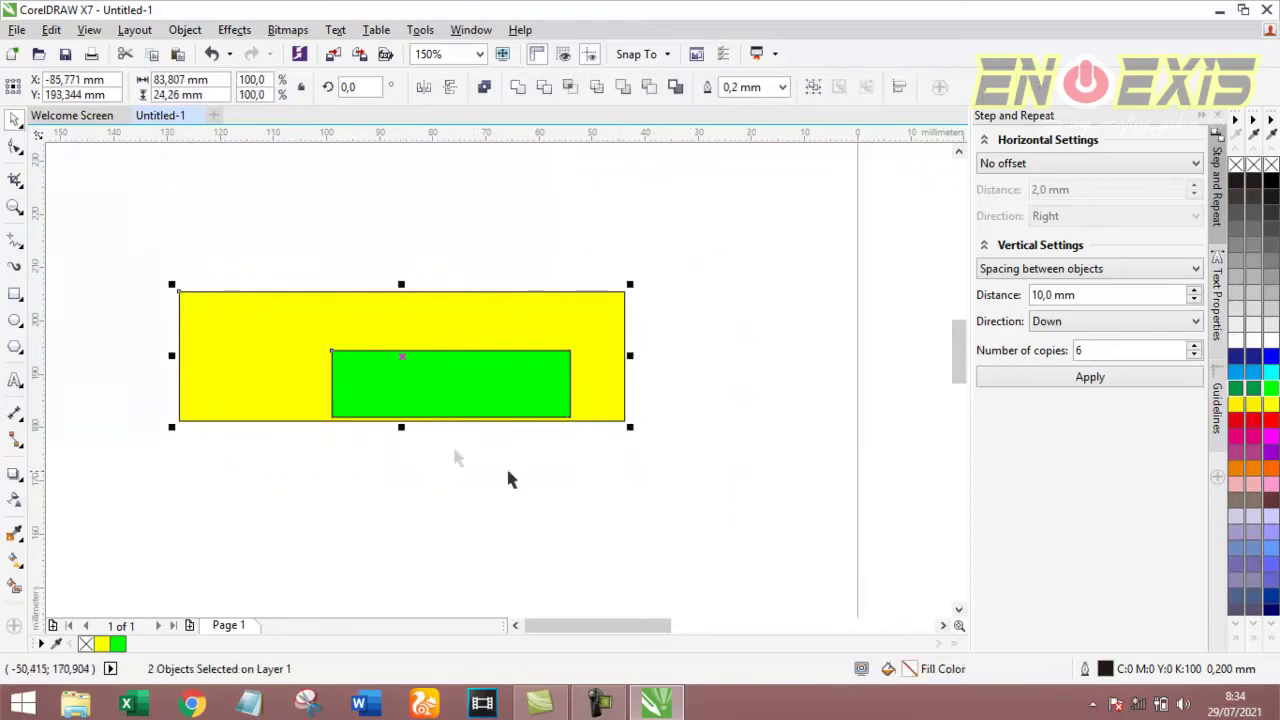
scroll(360, 423, up, 2)
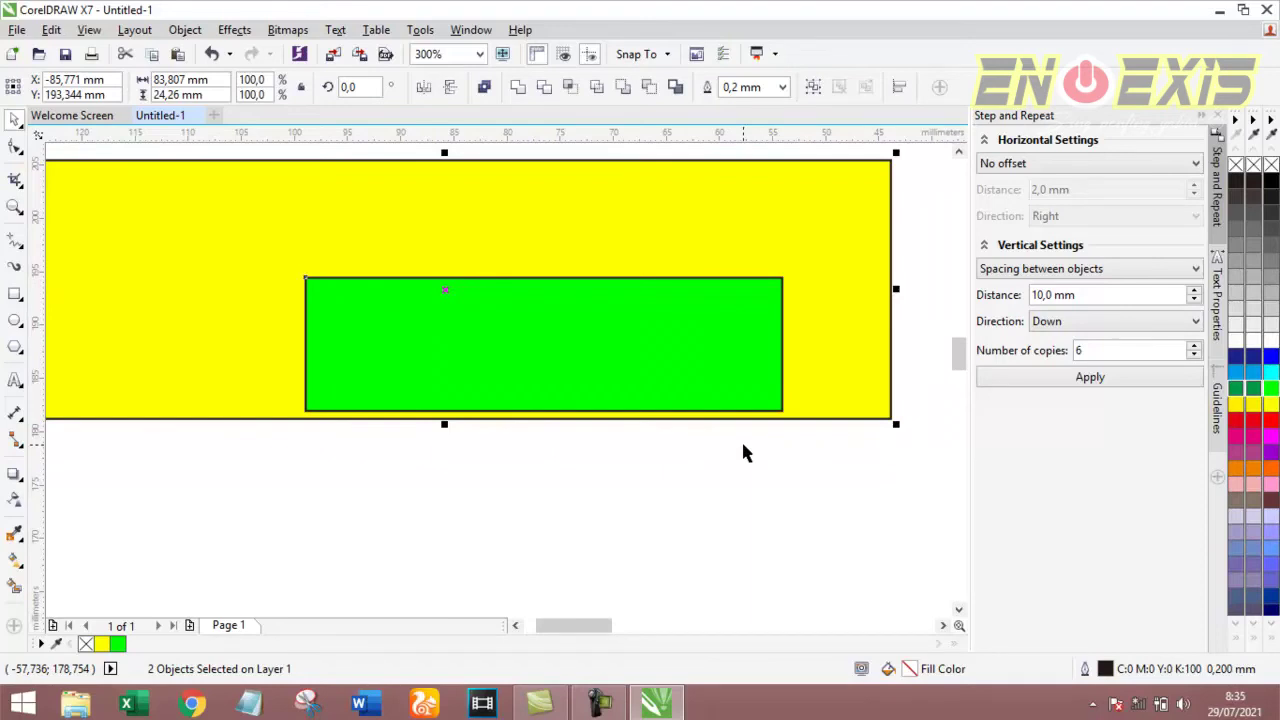
key(b)
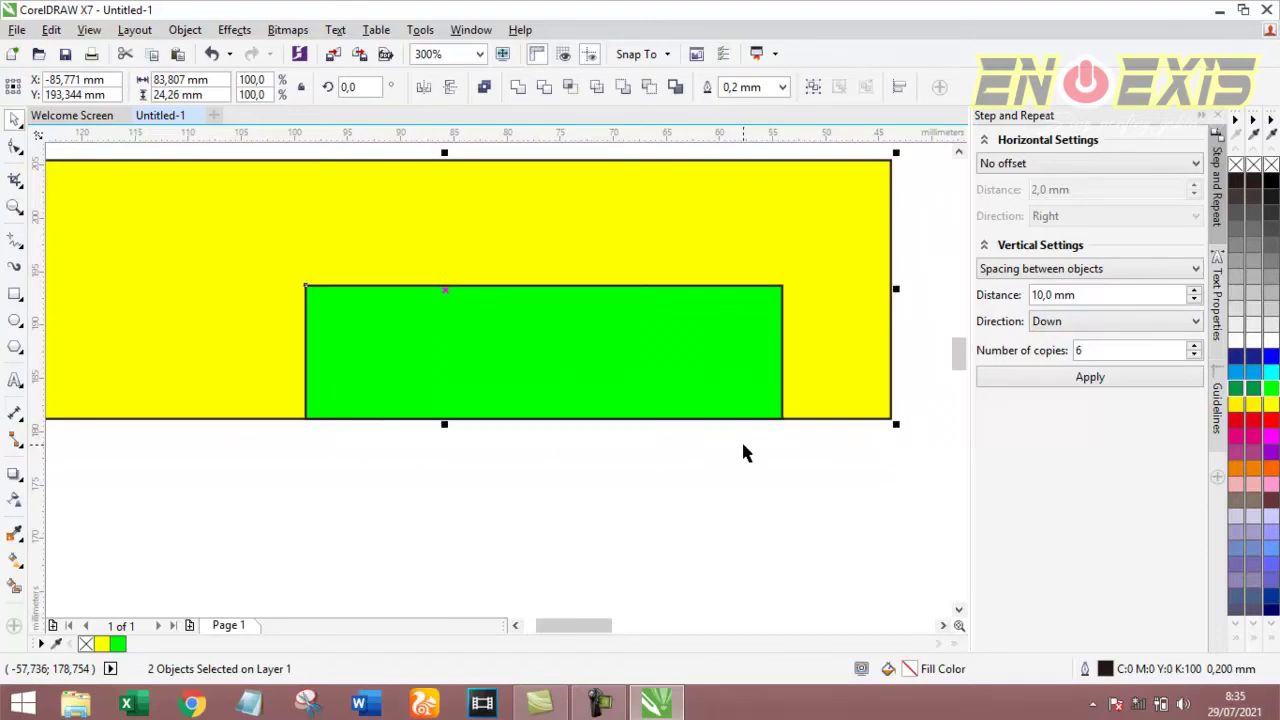
scroll(700, 455, down, 2)
scroll(580, 435, up, 2)
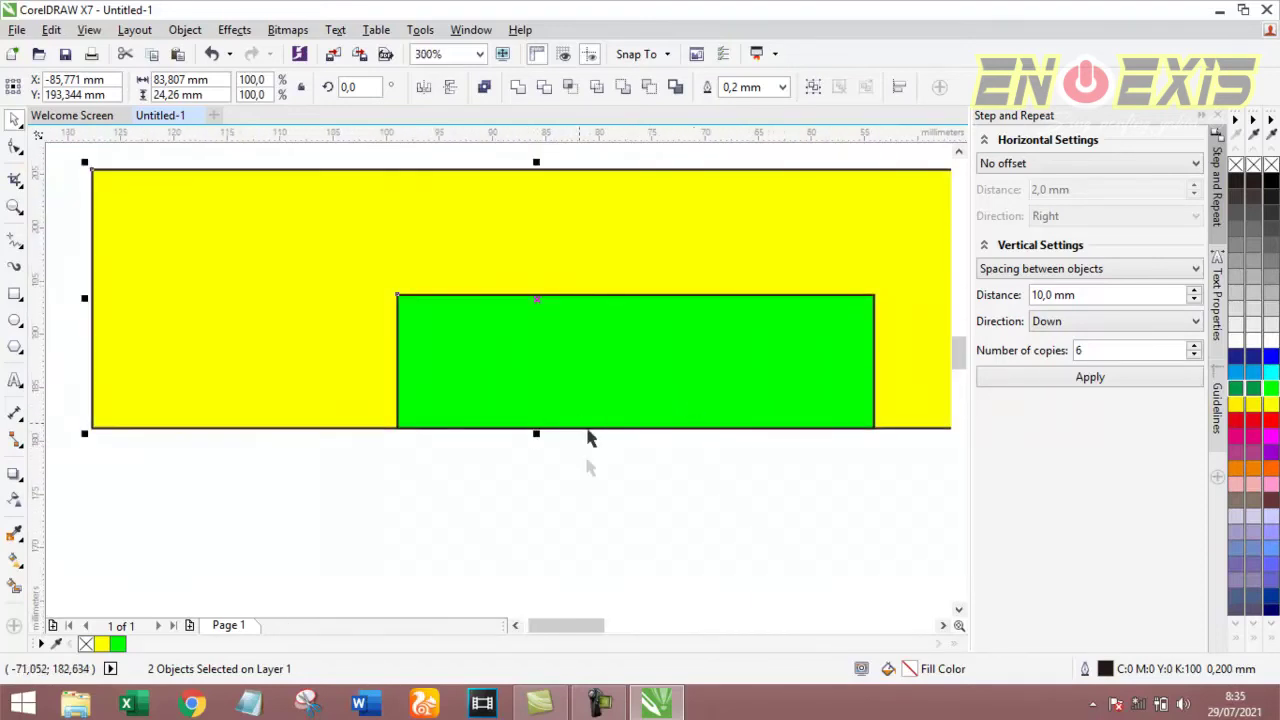
scroll(406, 429, up, 3)
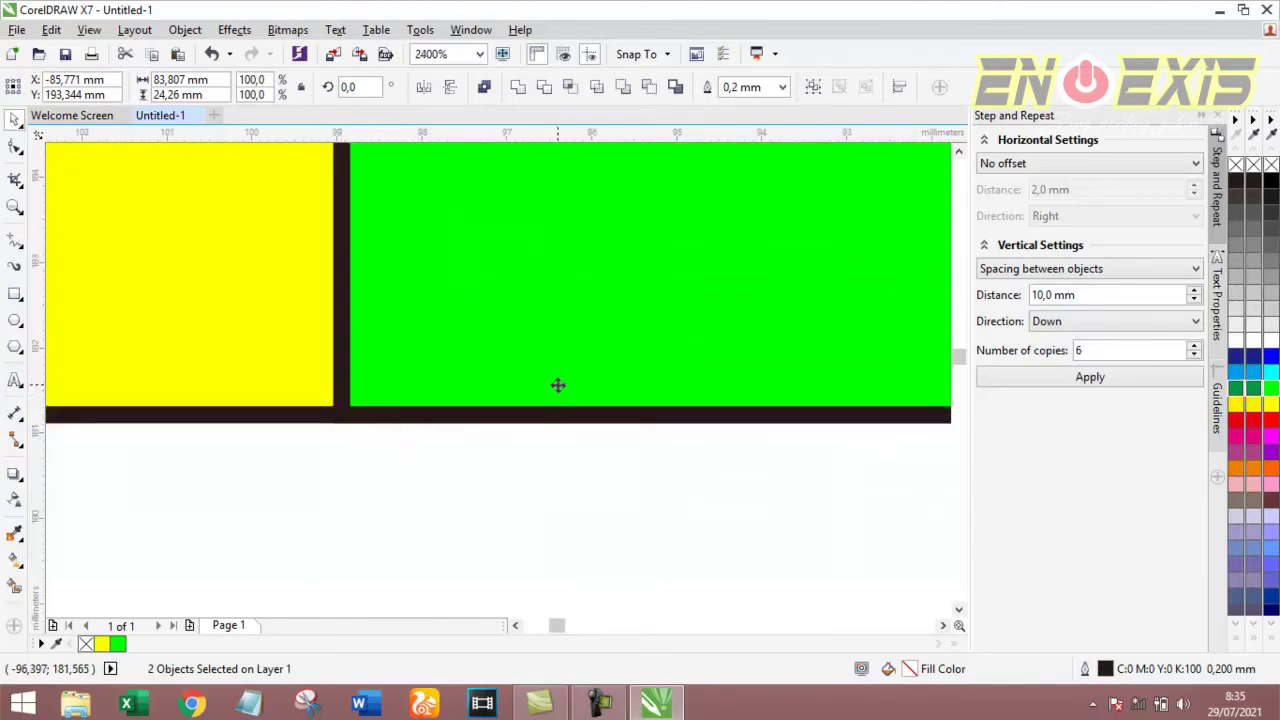
scroll(557, 385, down, 2)
scroll(500, 380, down, 2)
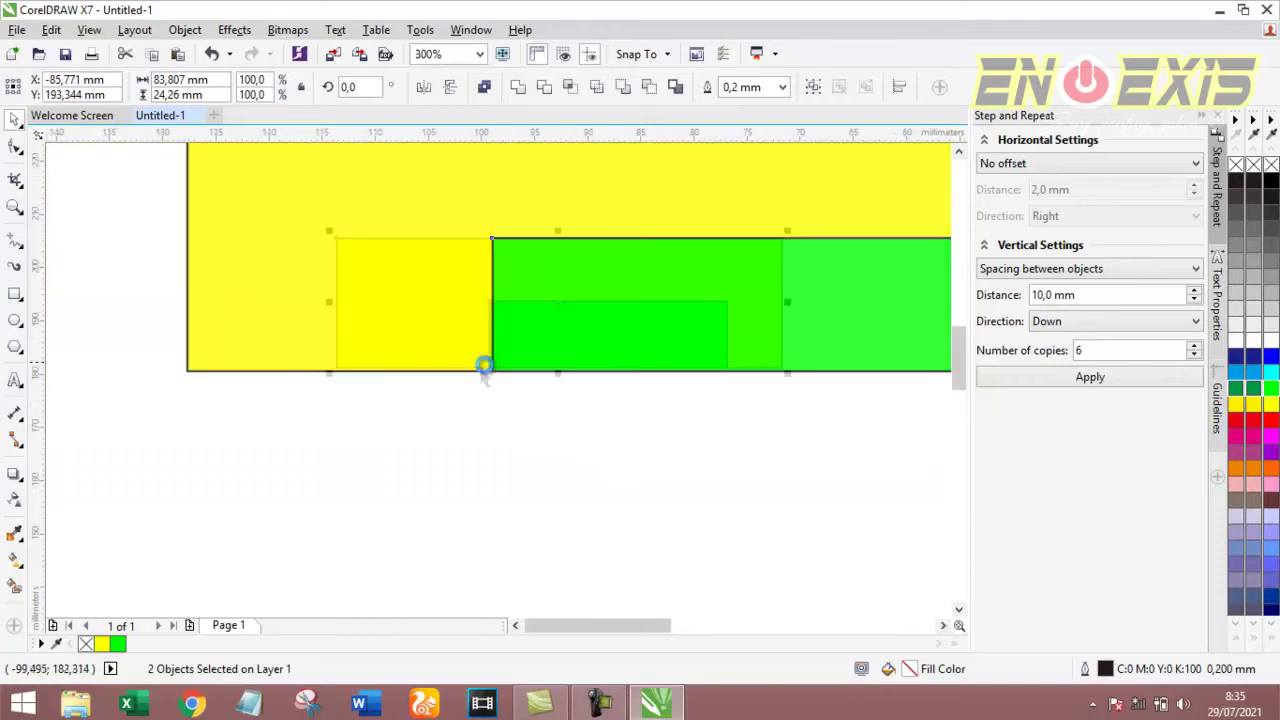
scroll(574, 329, up, 1)
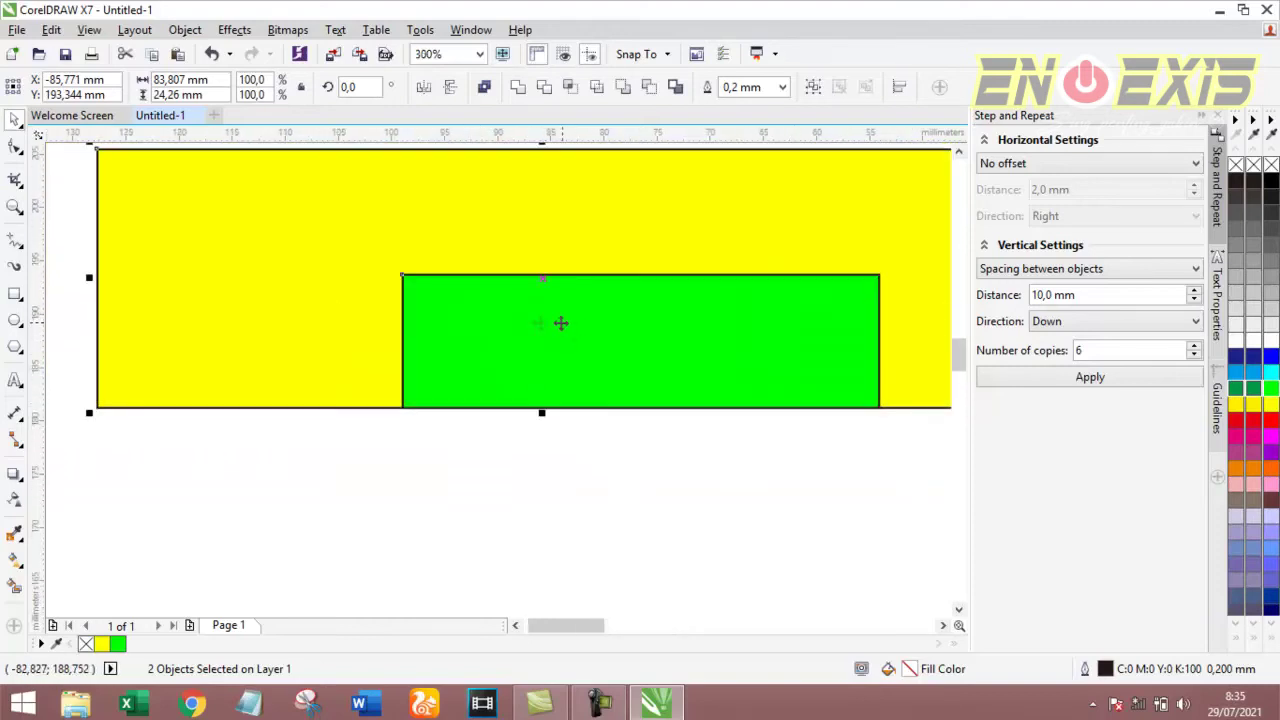
scroll(465, 276, down, 1)
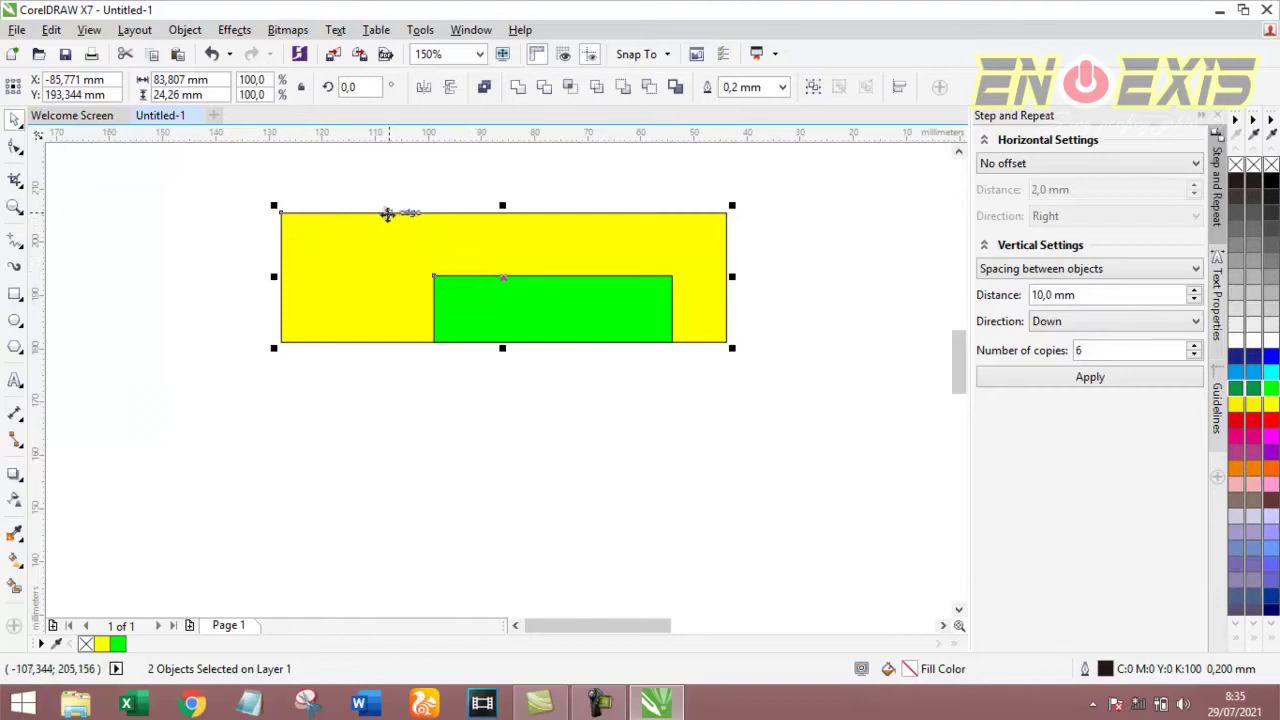
- Reselect both rectangles, centre the green one horizontally on the yellow one, and align their top edges
drag(176, 156, 779, 412)
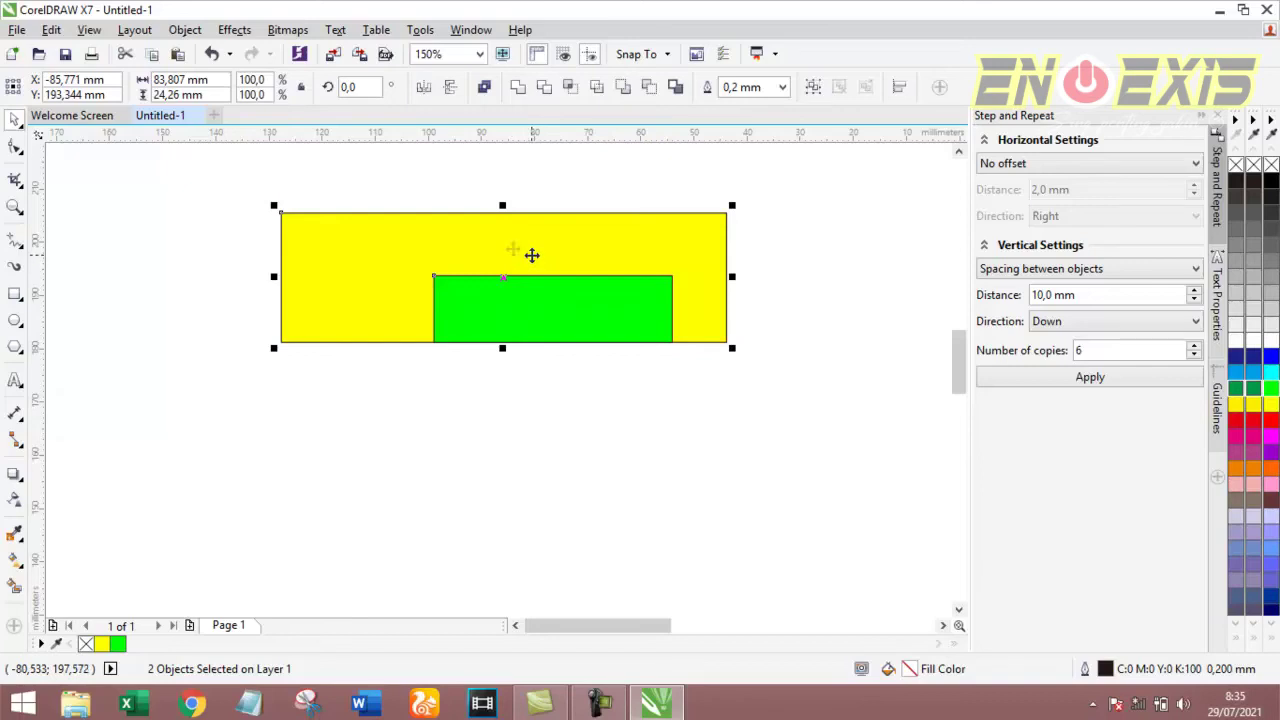
click(237, 191)
drag(236, 196, 856, 443)
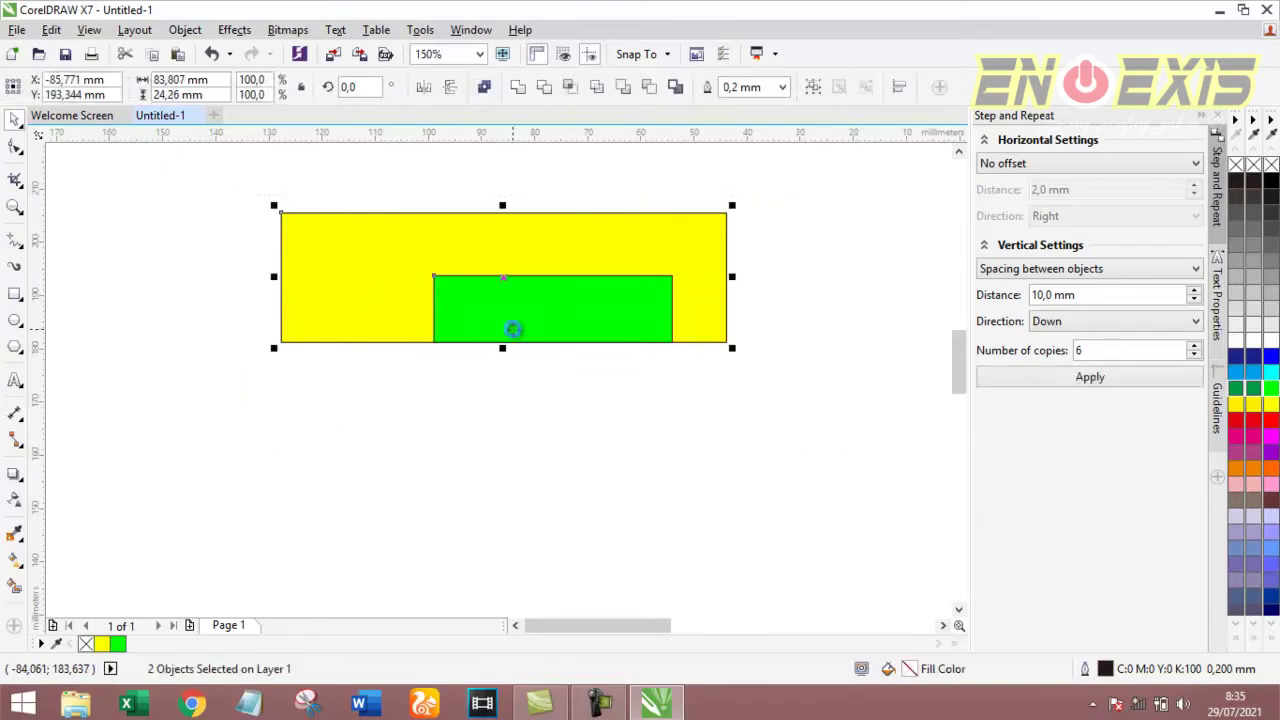
key(c)
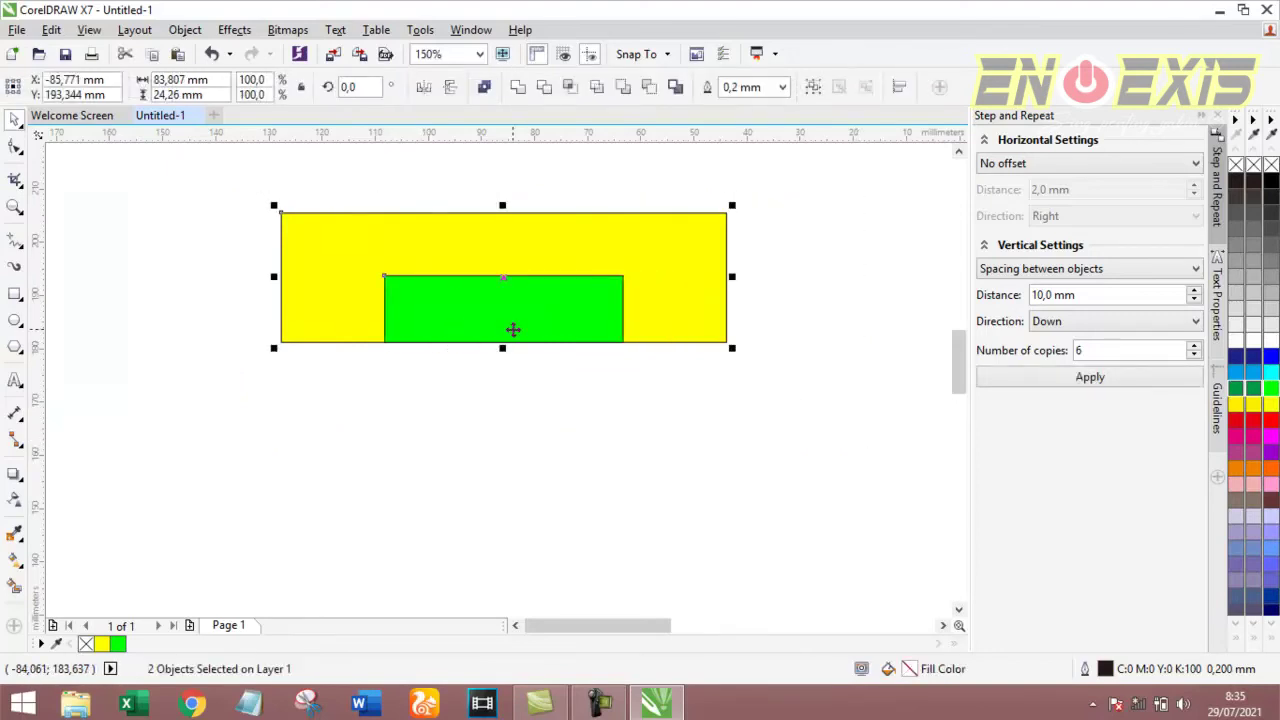
key(shift+F2)
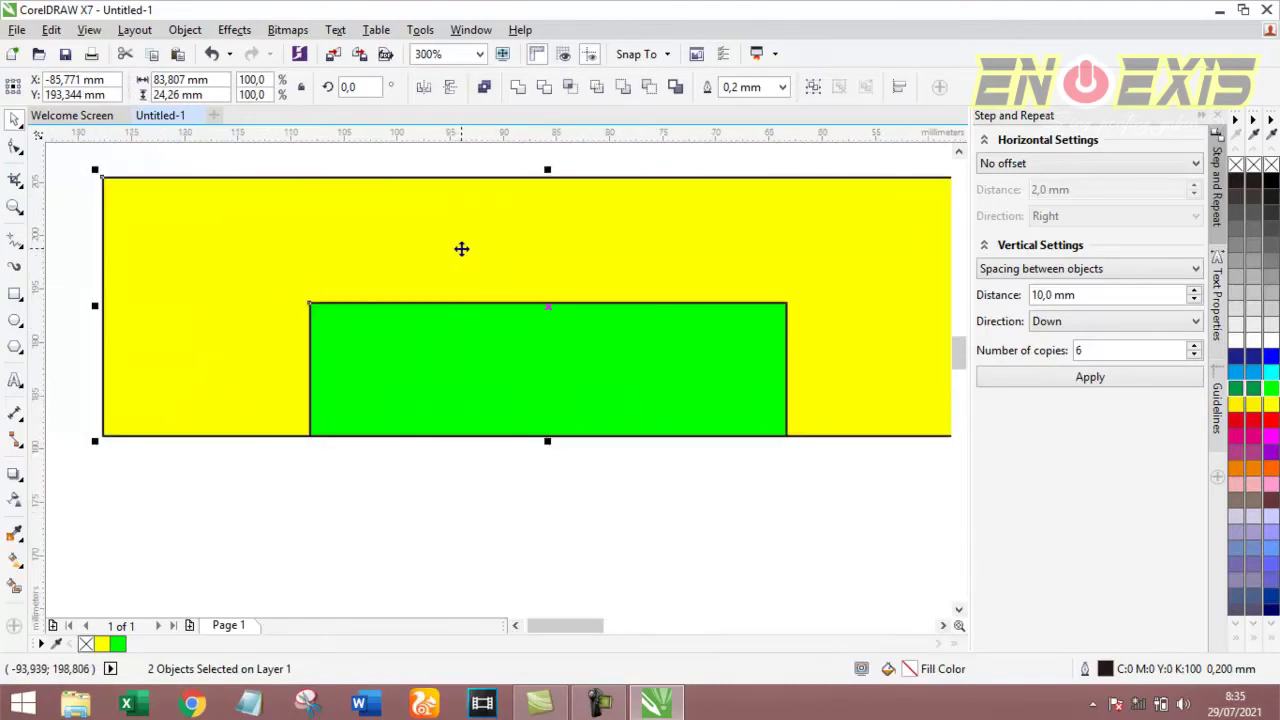
key(t)
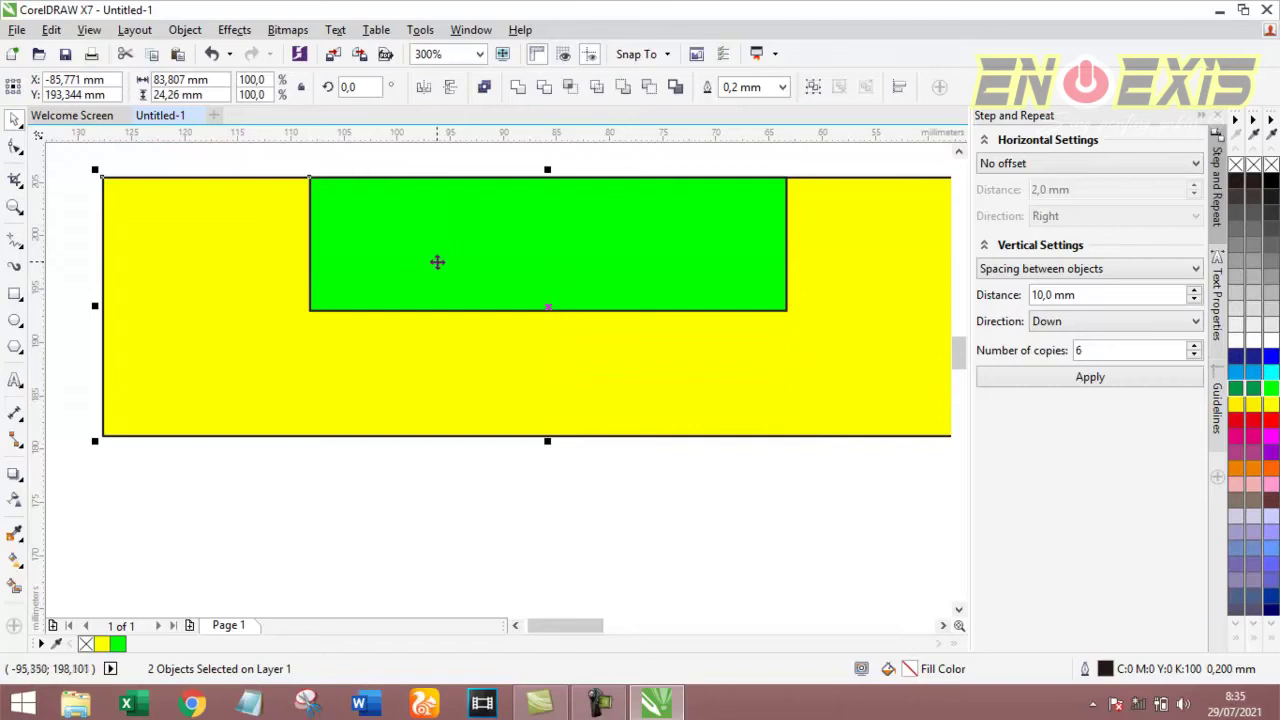
scroll(437, 263, down, 1)
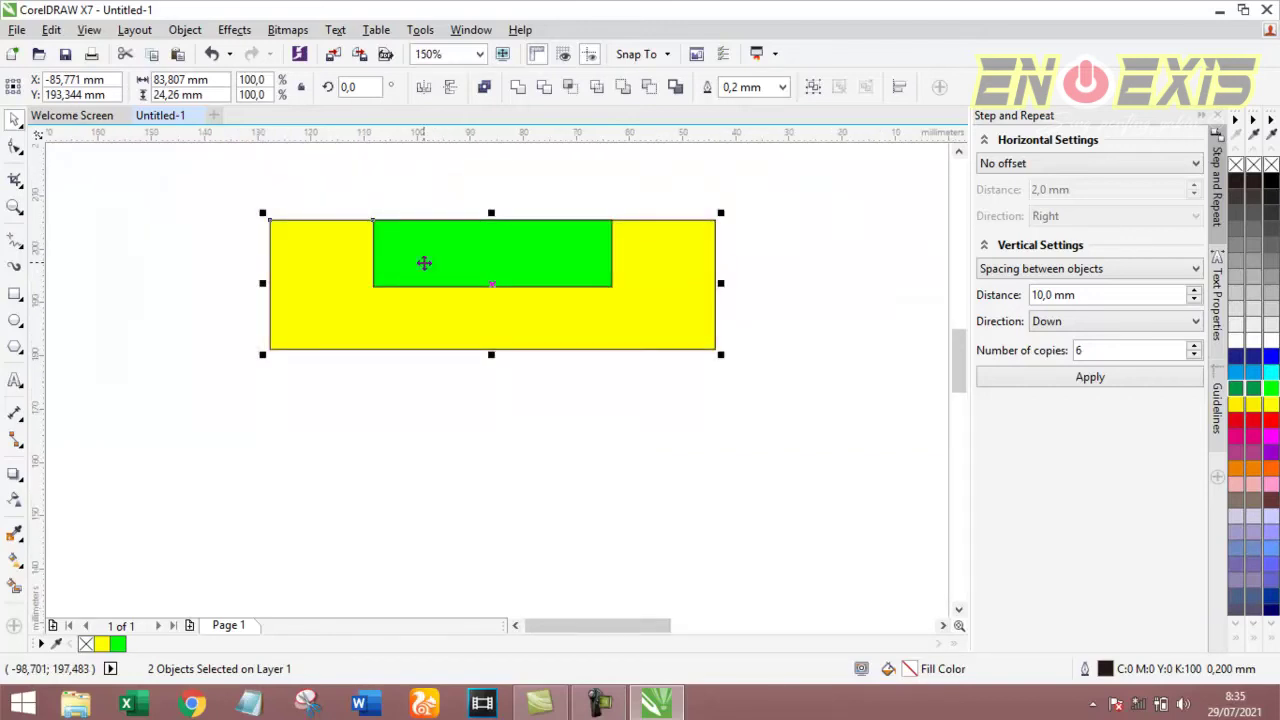
- Align both rectangles by their left edges, switch them to right-edge alignment, and deselect them to view the result
key(l)
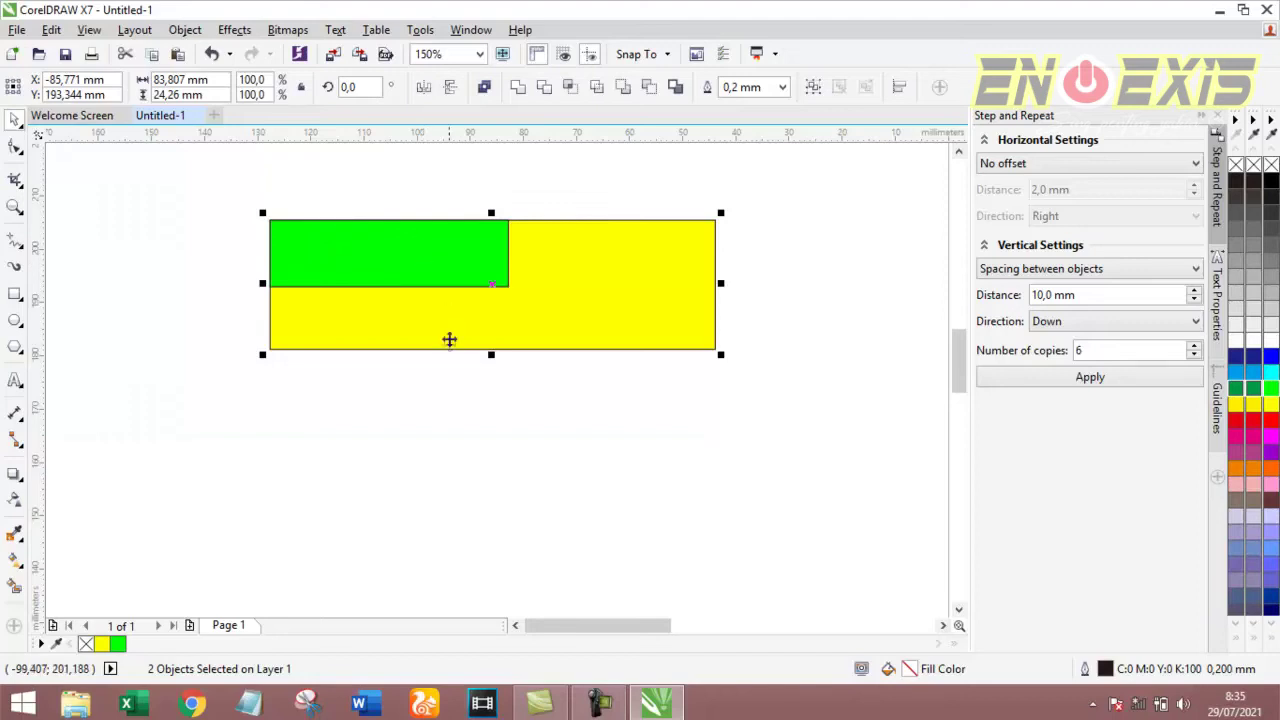
key(r)
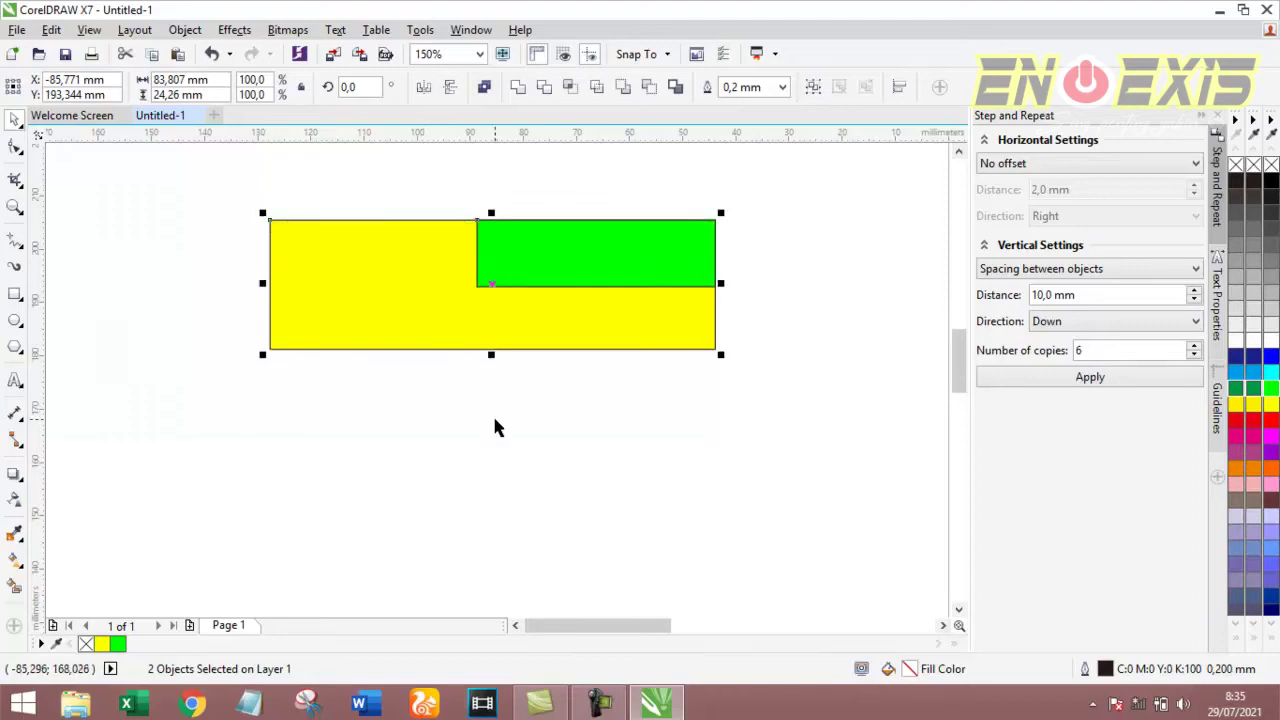
click(424, 179)
scroll(450, 272, up, 2)
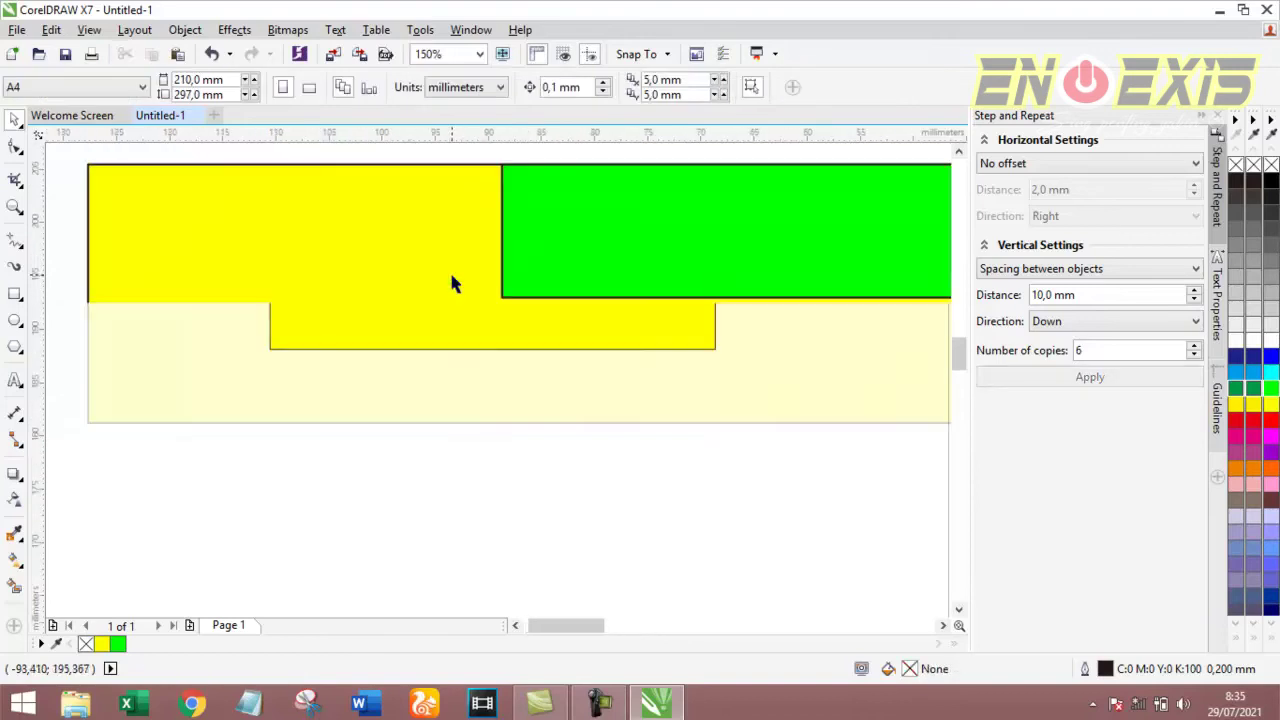
scroll(543, 263, down, 2)
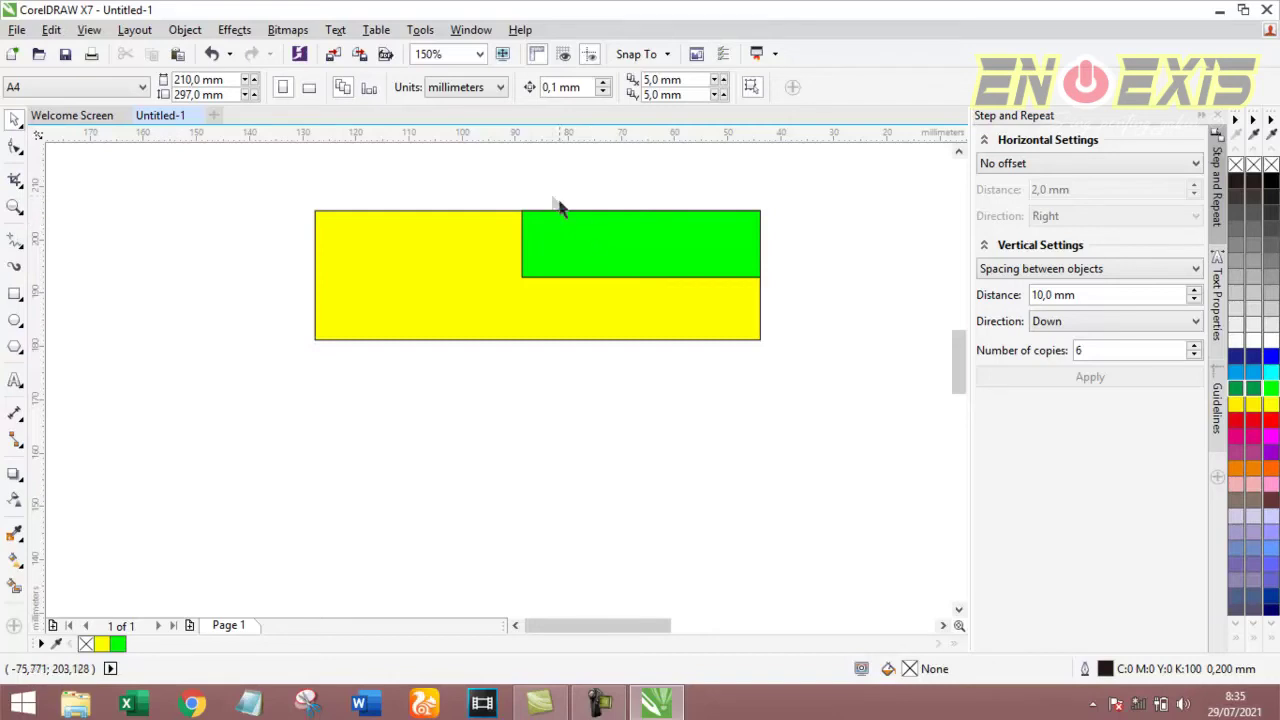
scroll(517, 220, up, 2)
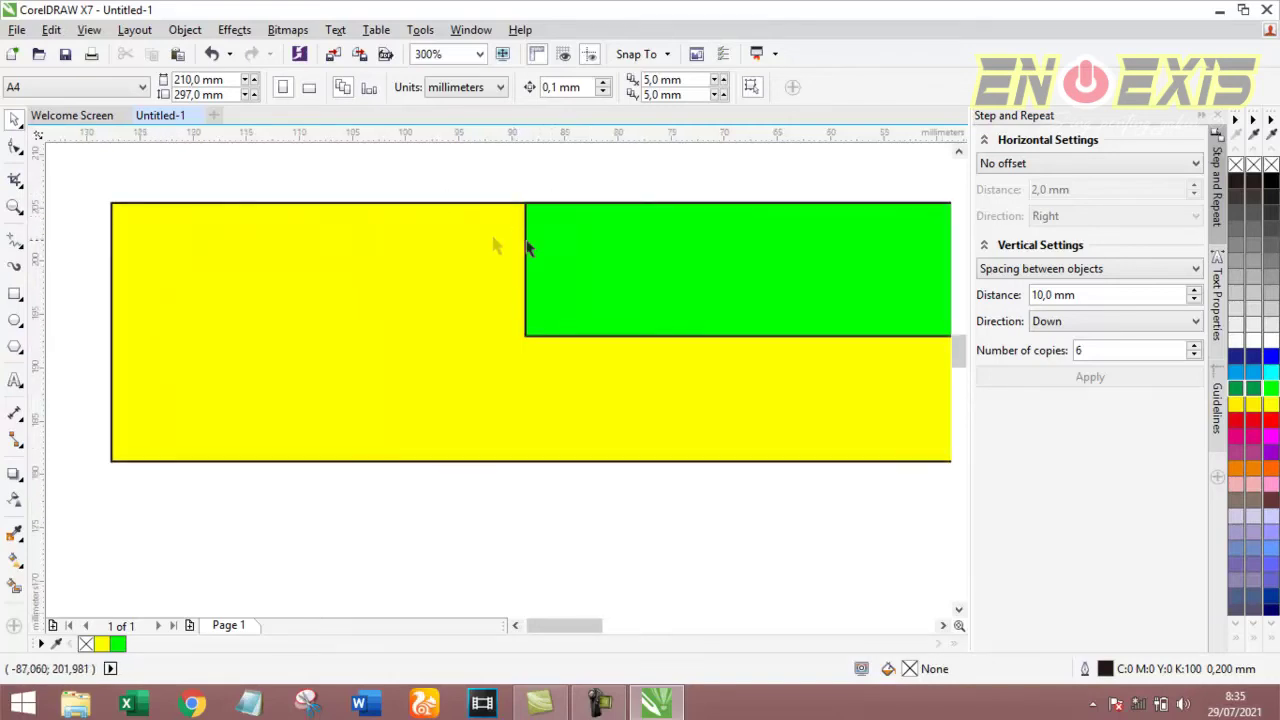
scroll(528, 248, down, 4)
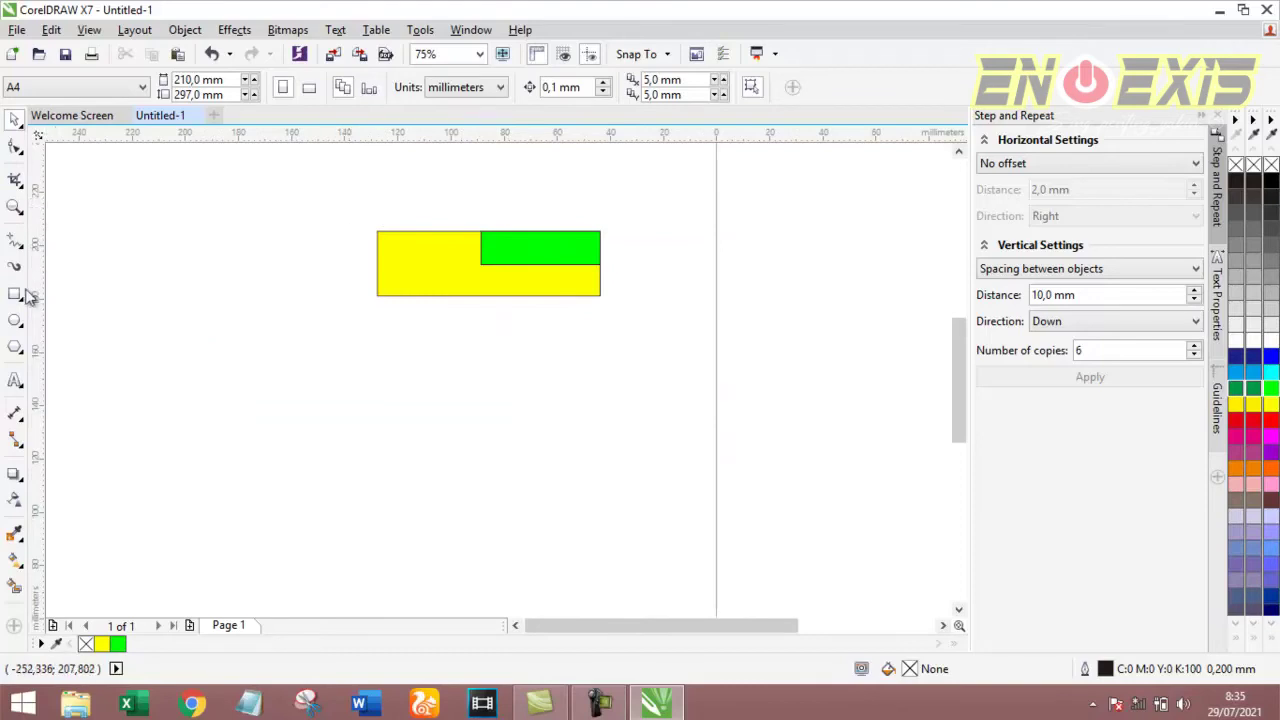
- Add an artistic text reading "selamat datang" below the yellow rectangle
click(14, 382)
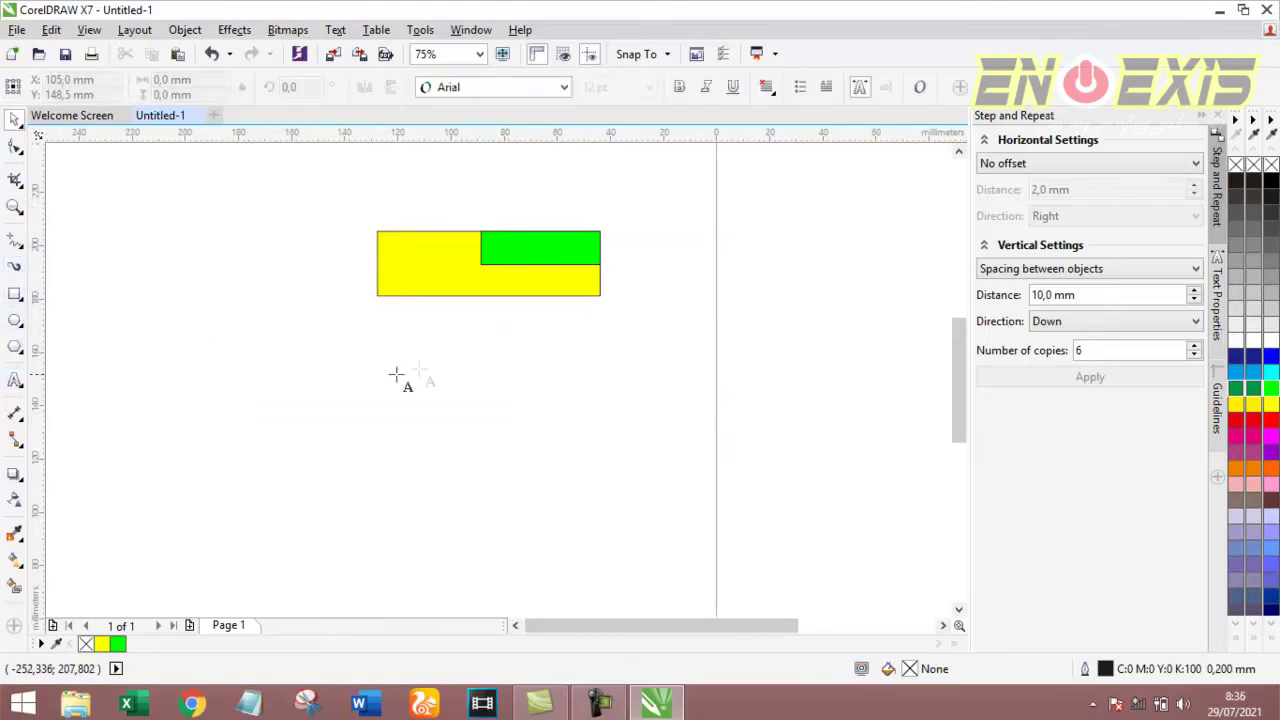
click(418, 367)
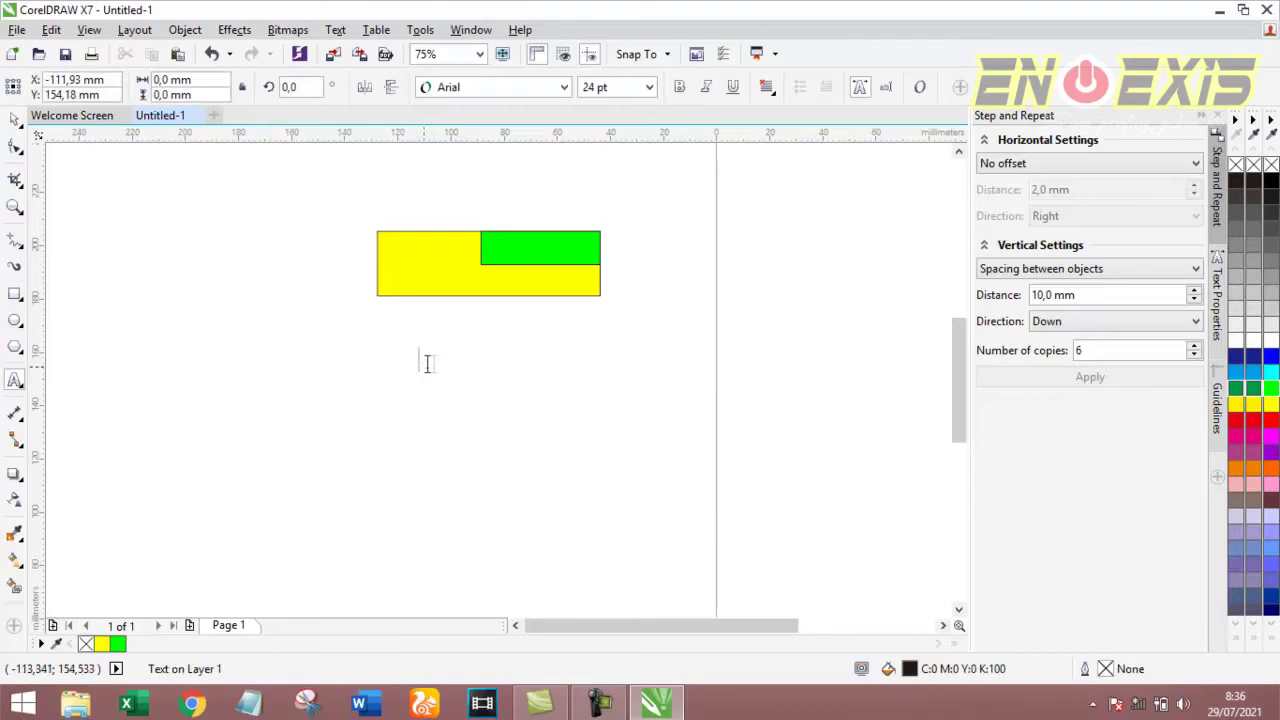
scroll(423, 363, up, 2)
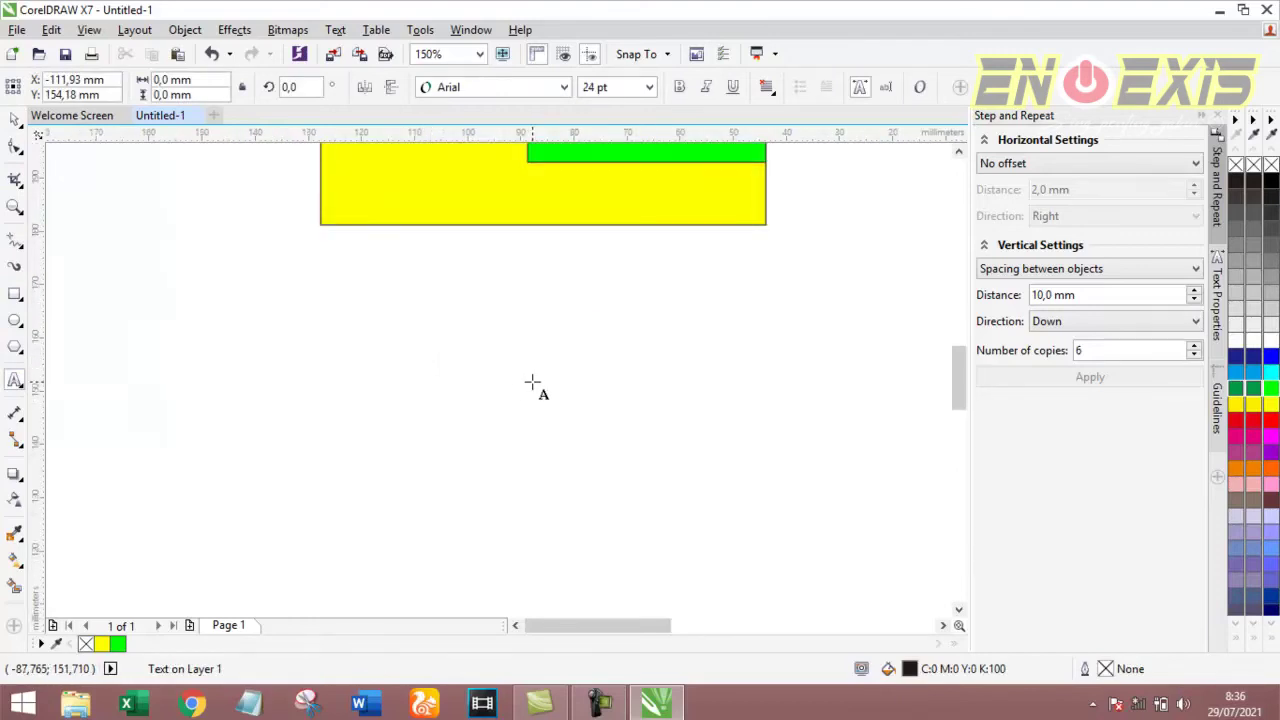
text(sela)
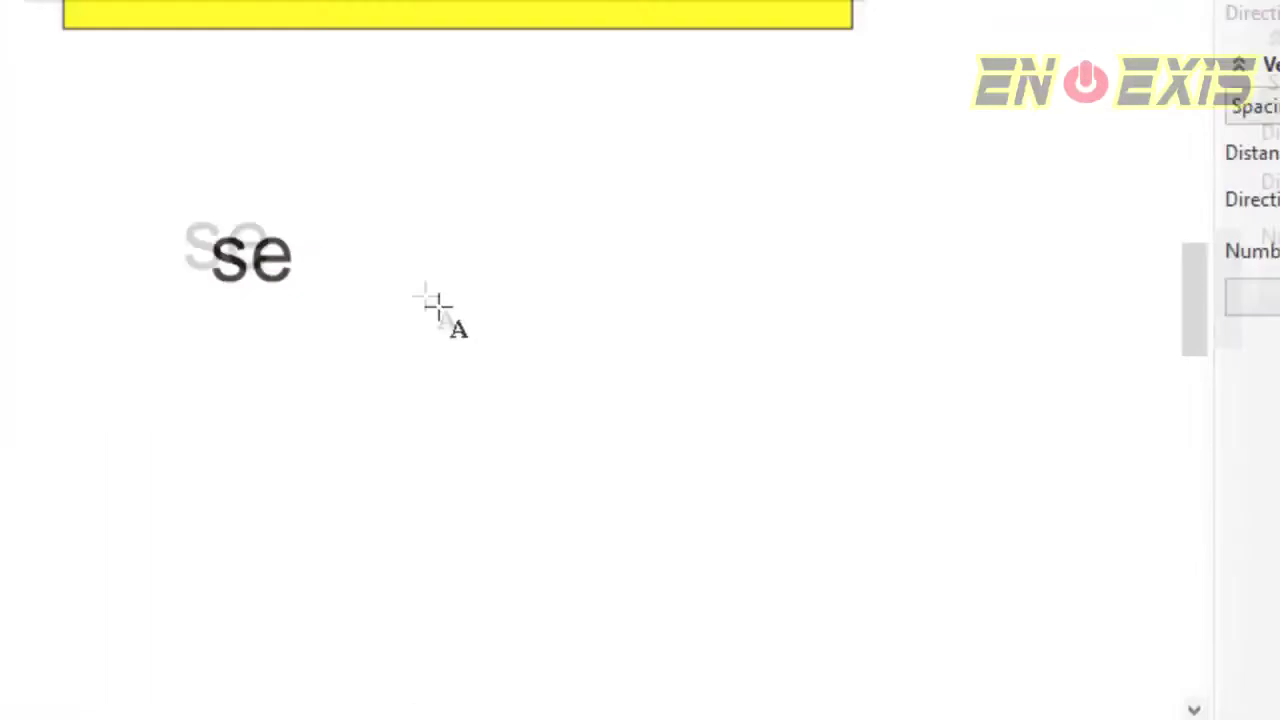
text(mat datang)
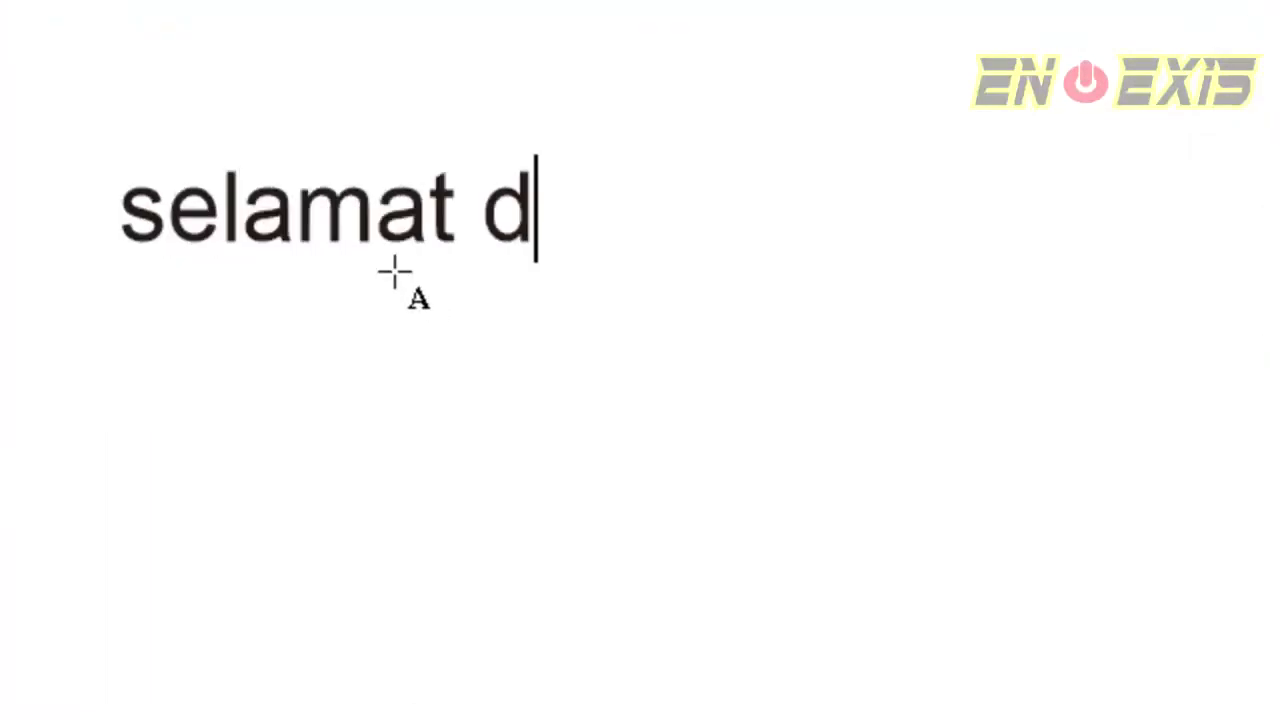
- Add a separate artistic text reading "tamu undangan" beneath "selamat datang" and finish text entry
click(295, 430)
text(tam)
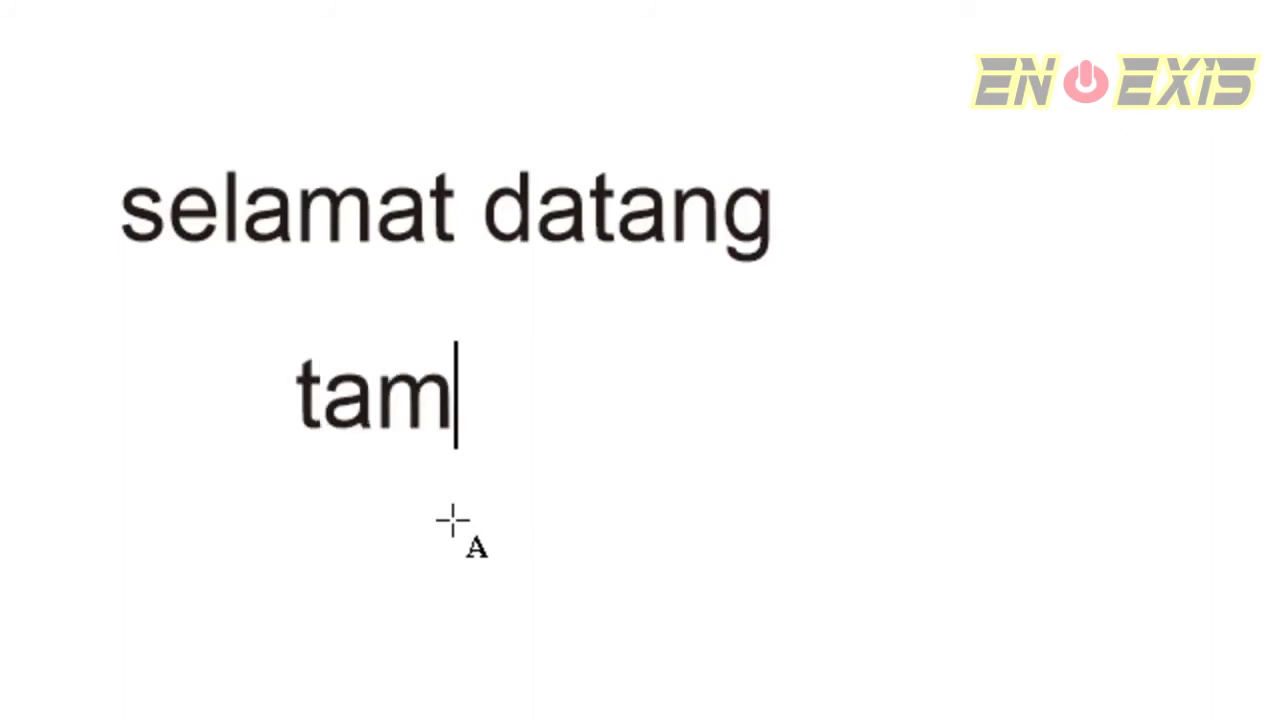
text(u undangan)
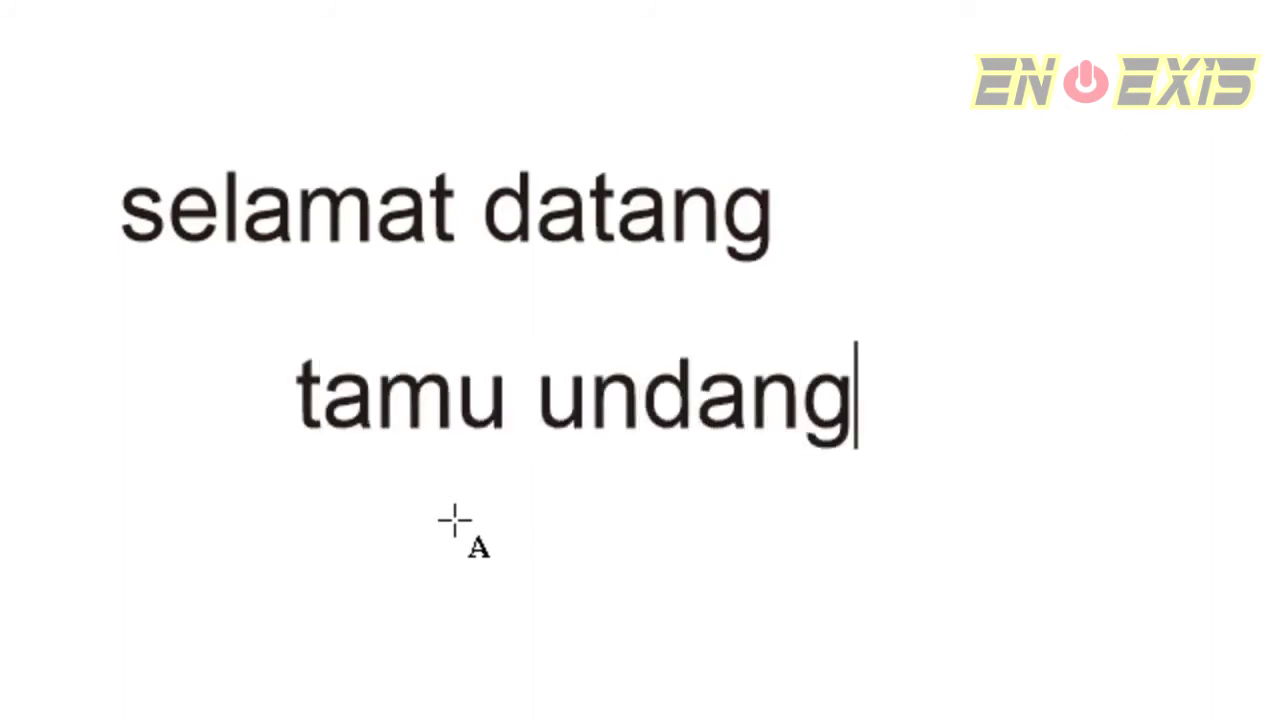
key(ctrl+space)
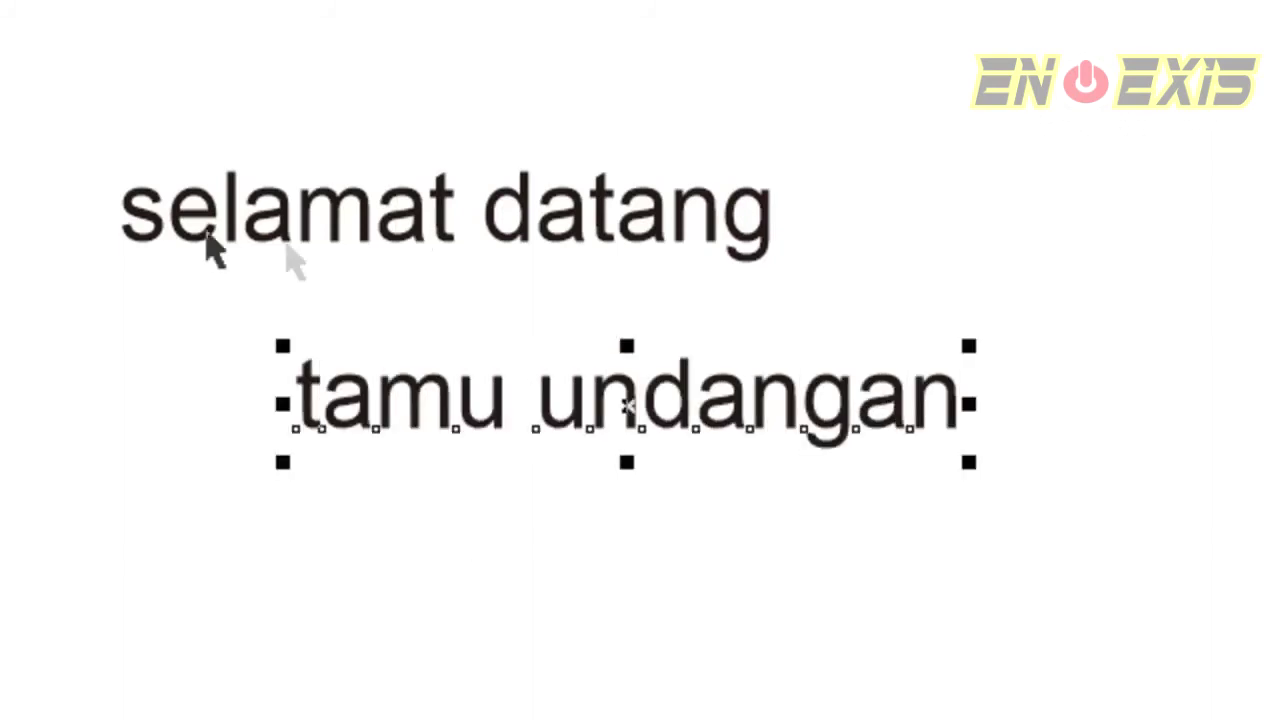
- Stretch the "selamat datang" text wider to the right and taller upward
scroll(302, 250, down, 2)
click(363, 229)
drag(549, 223, 785, 226)
click(645, 225)
drag(495, 189, 497, 160)
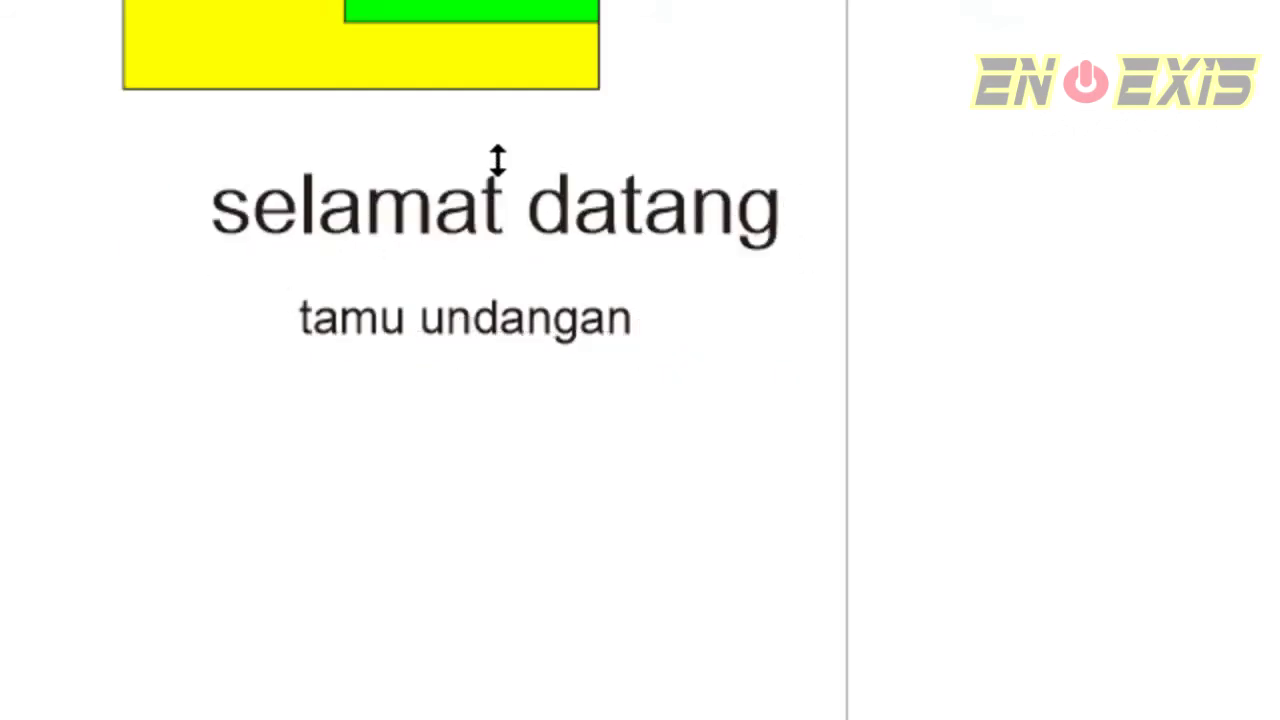
- Stretch the "tamu undangan" text wider to the right and taller, keeping it narrower than "selamat datang"
click(476, 328)
drag(642, 321, 733, 321)
click(540, 305)
drag(514, 280, 517, 260)
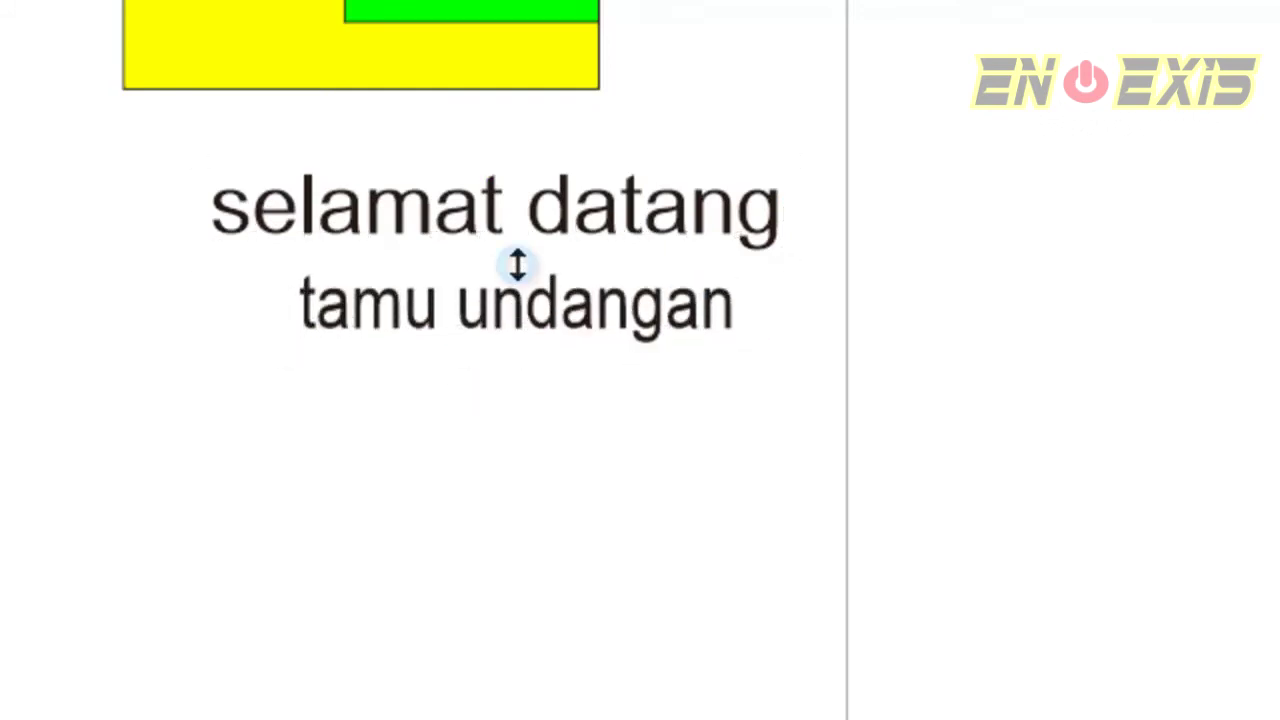
- Select both text objects, align their centres on a common vertical axis, and deselect them to view the result
drag(175, 160, 994, 506)
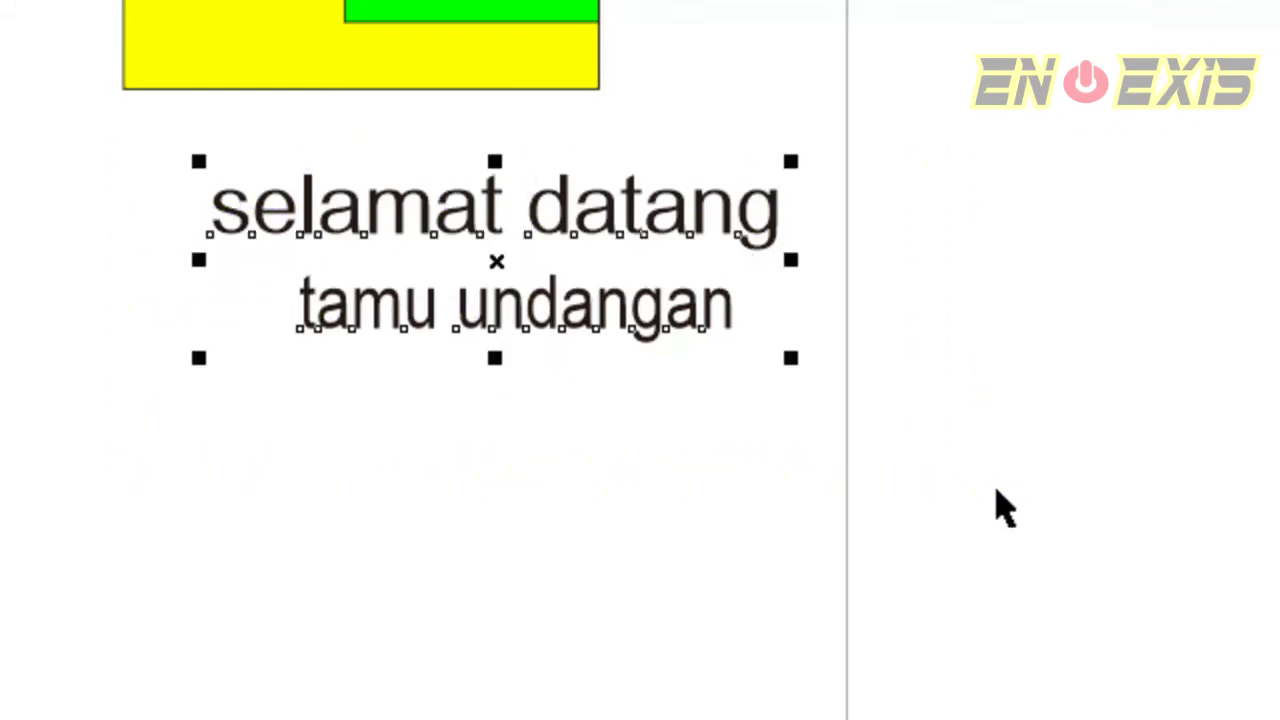
key(c)
key(shift+F2)
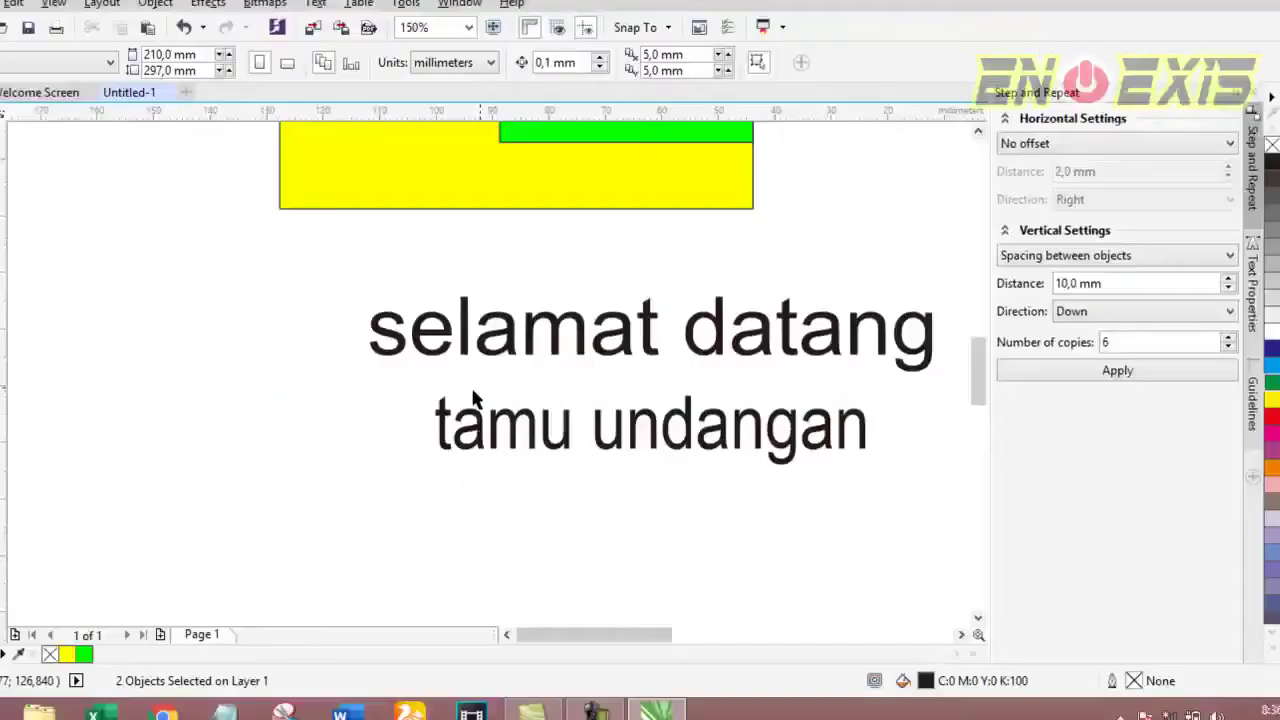
key(Escape)
scroll(489, 398, up, 2)
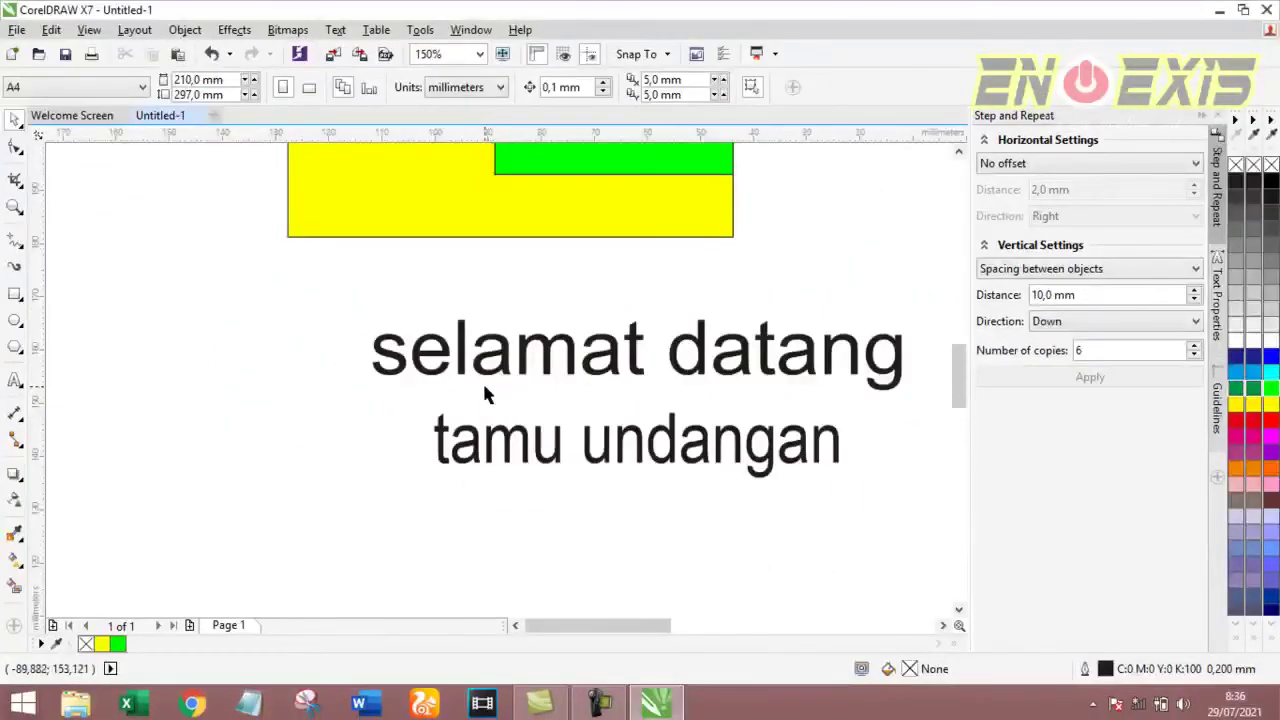
- Move the "tamu undangan" text further down to leave room beneath "selamat datang"
click(665, 343)
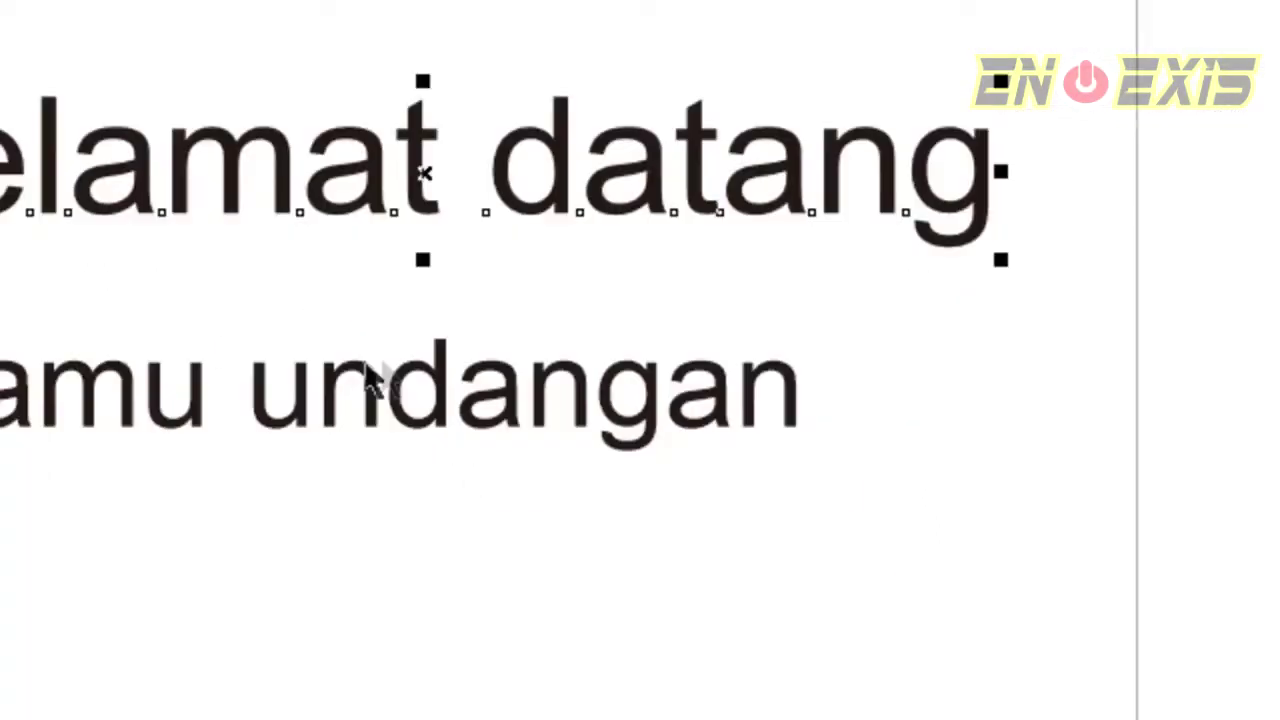
click(659, 443)
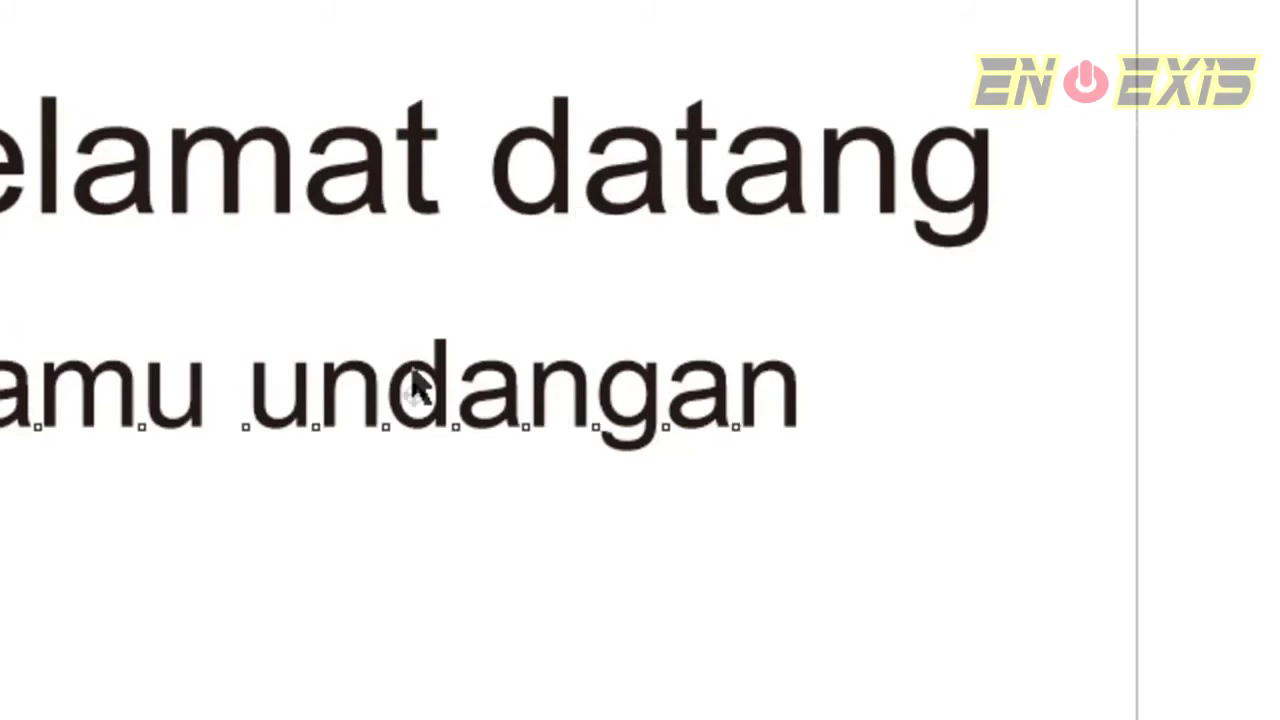
key(ctrl+z)
- Add a second line reading "tamu undangan" inside the "selamat datang" text object and finish editing
key(F8)
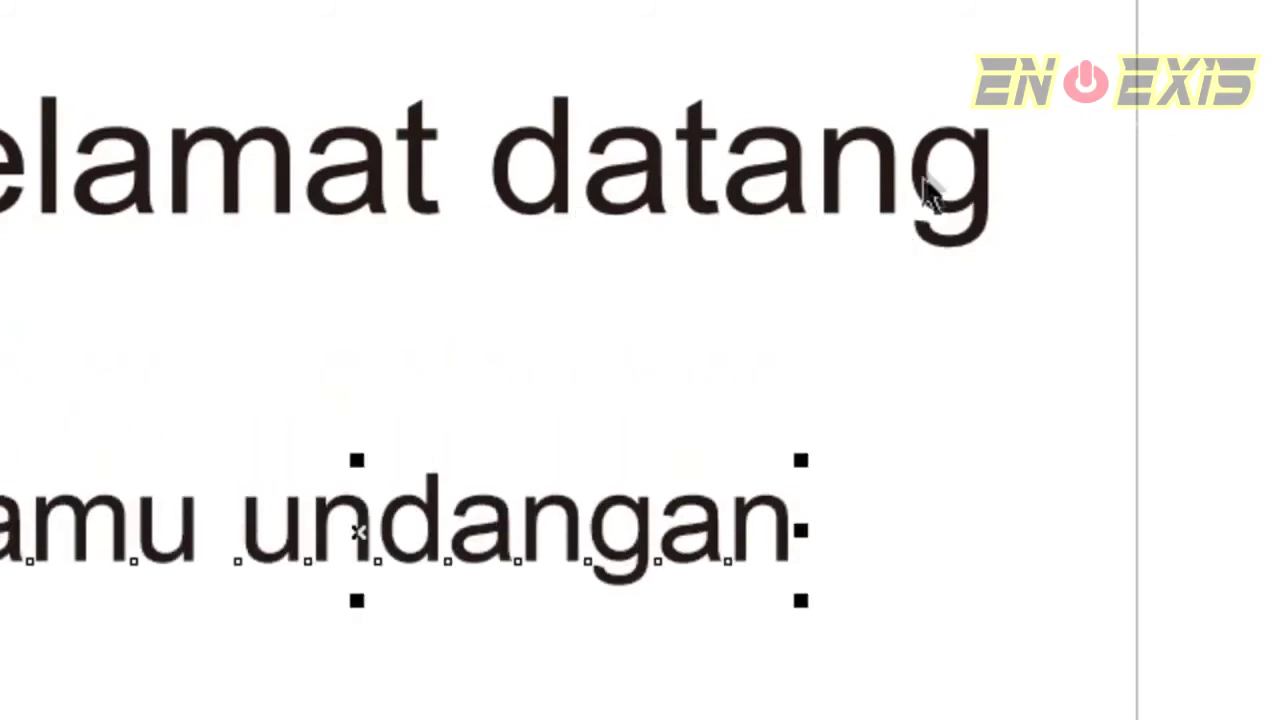
click(929, 175)
click(995, 165)
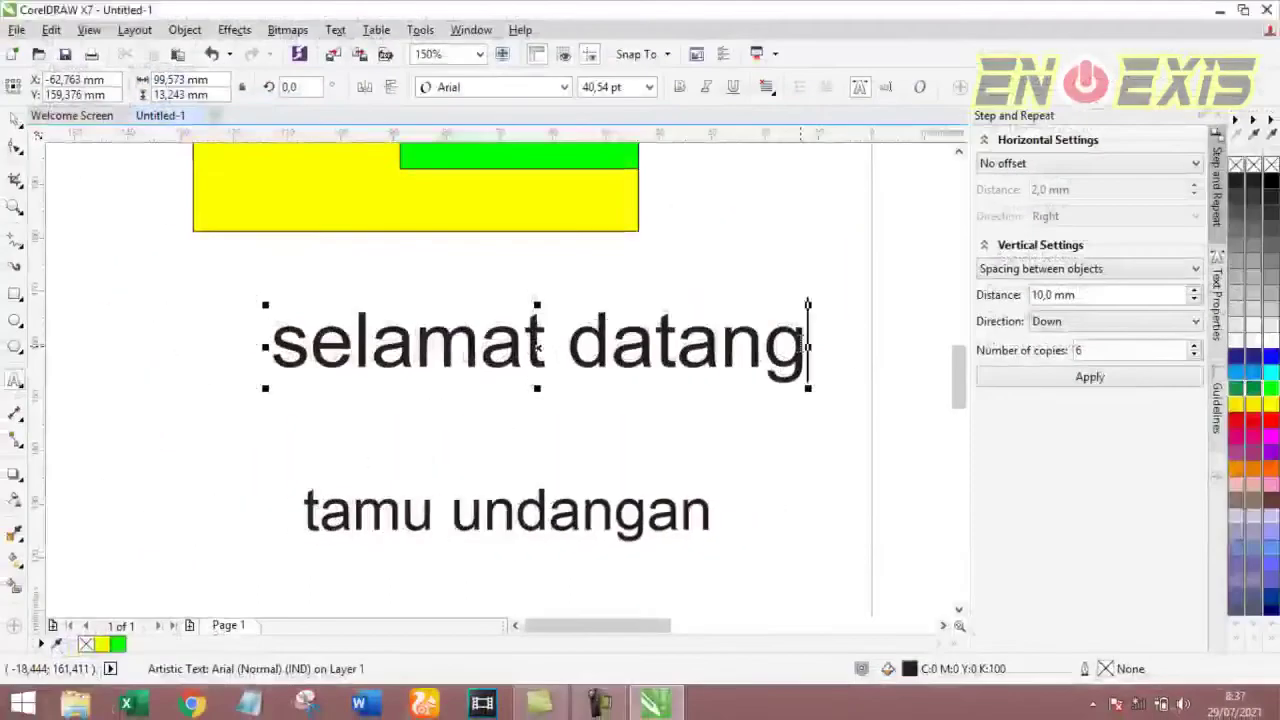
key(Return)
text(t)
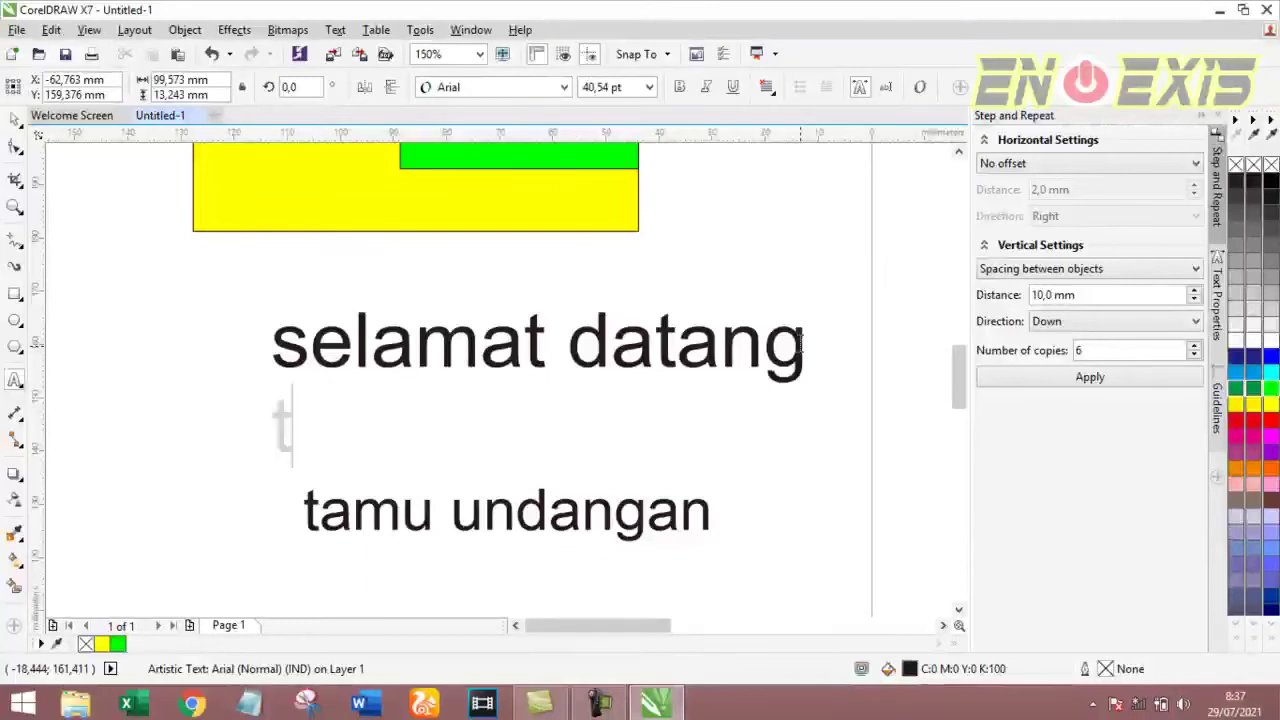
text(amu n)
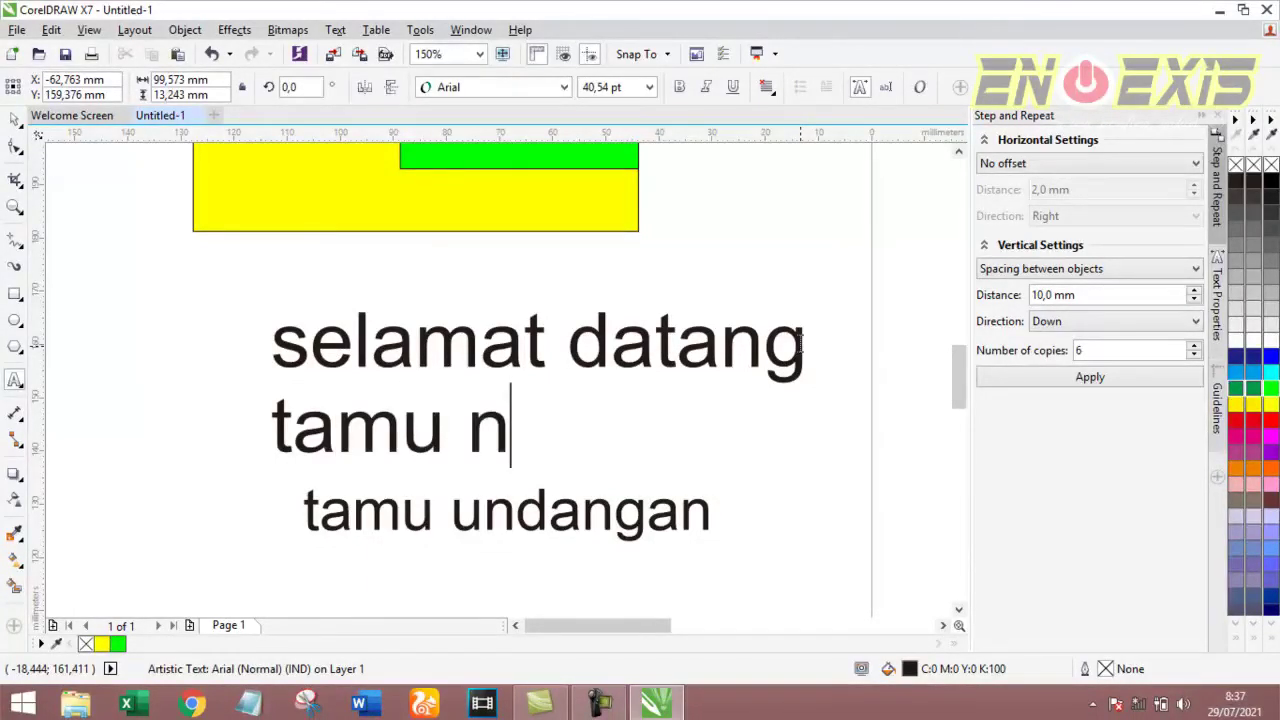
text(da)
key(BackSpace)
key(BackSpace)
key(BackSpace)
text(und)
text(angan)
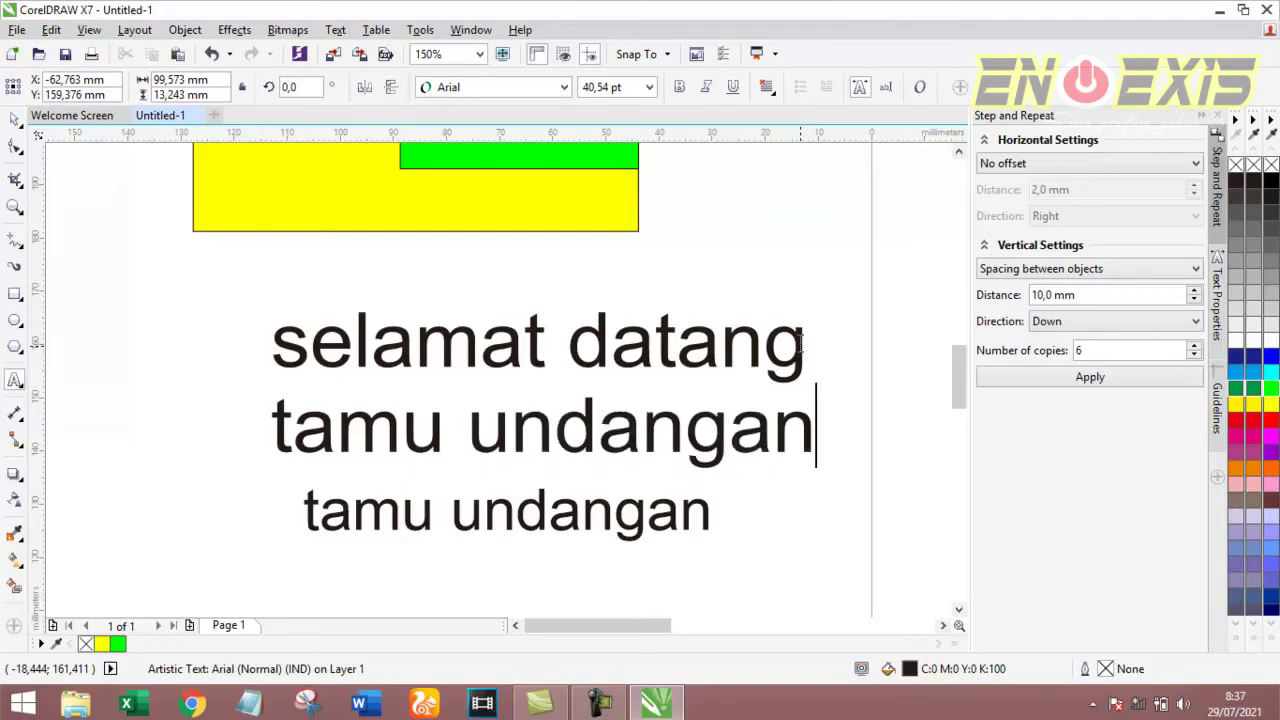
key(ctrl+space)
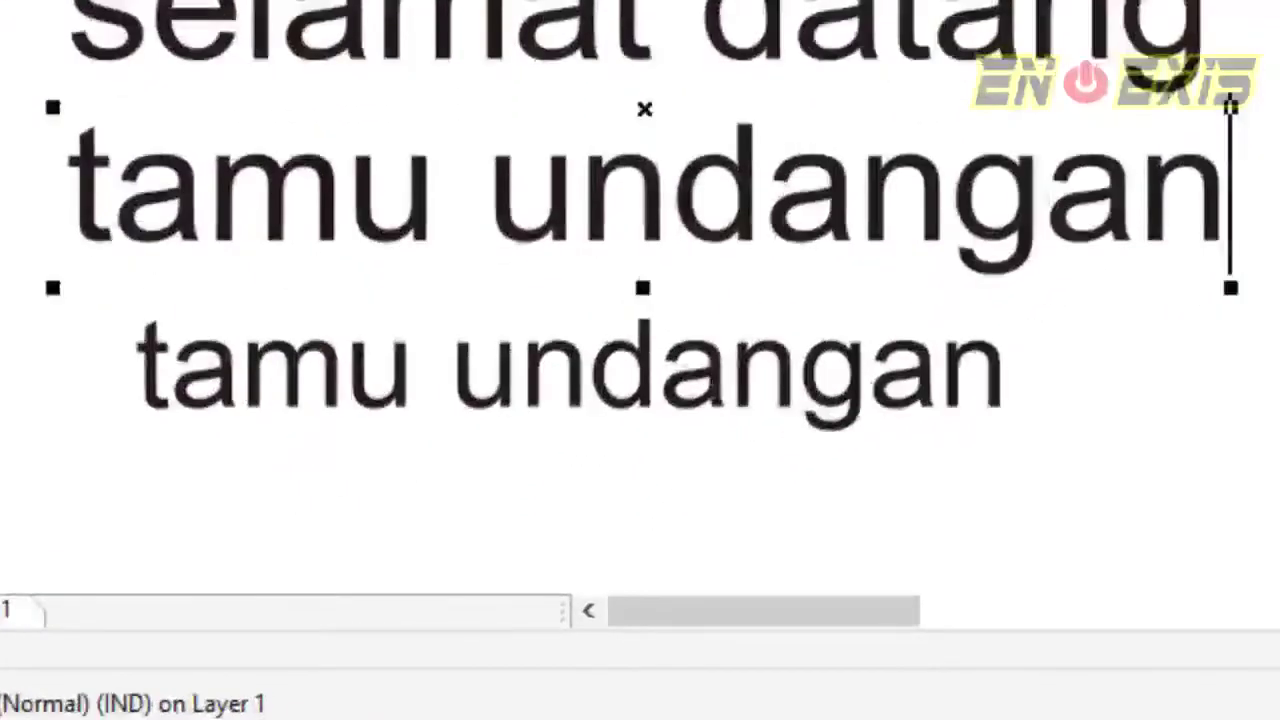
- Move the separate smaller "tamu undangan" text down, and insert "para" at the start of the two-line text's second line
drag(552, 372, 563, 552)
drag(571, 371, 556, 534)
click(800, 212)
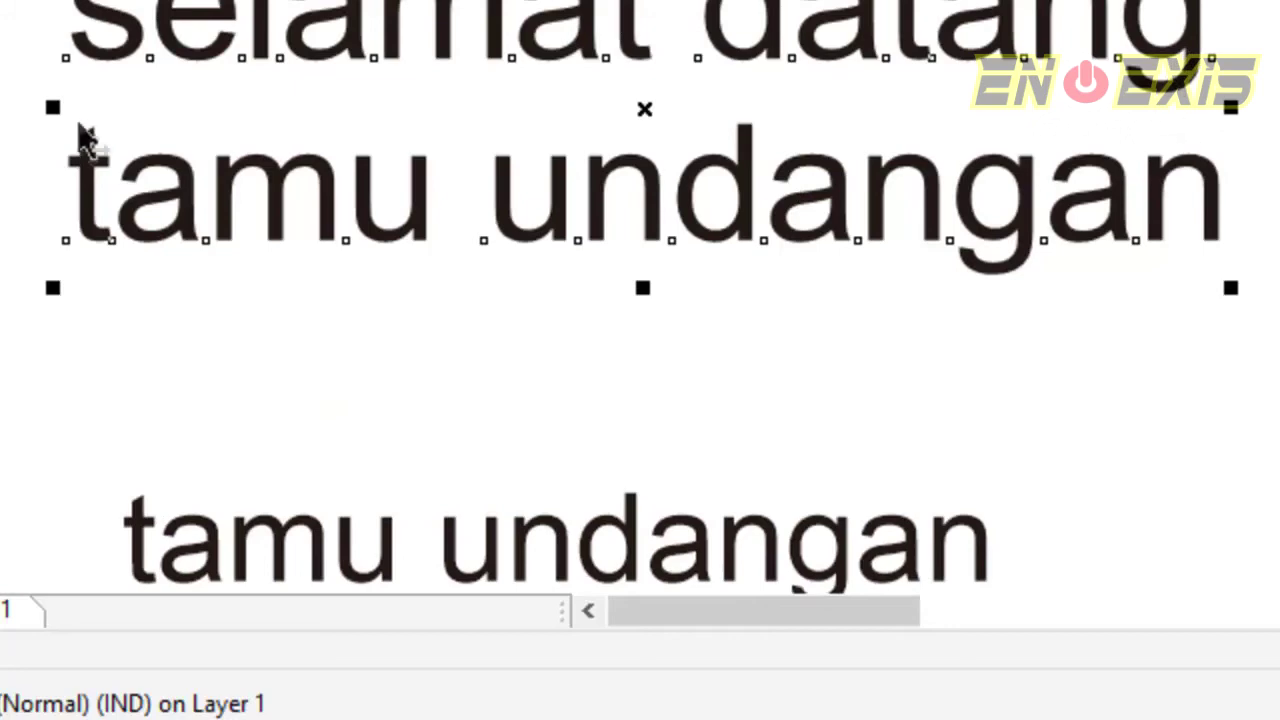
double_click(88, 183)
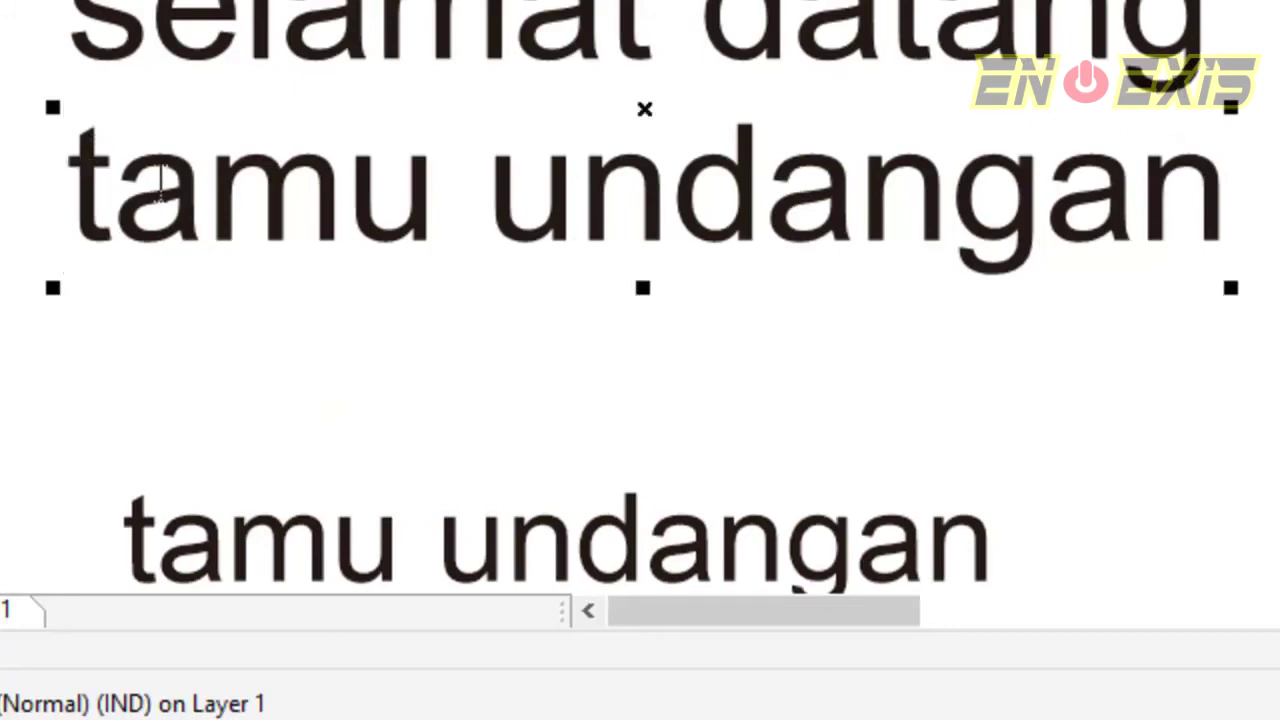
text(para)
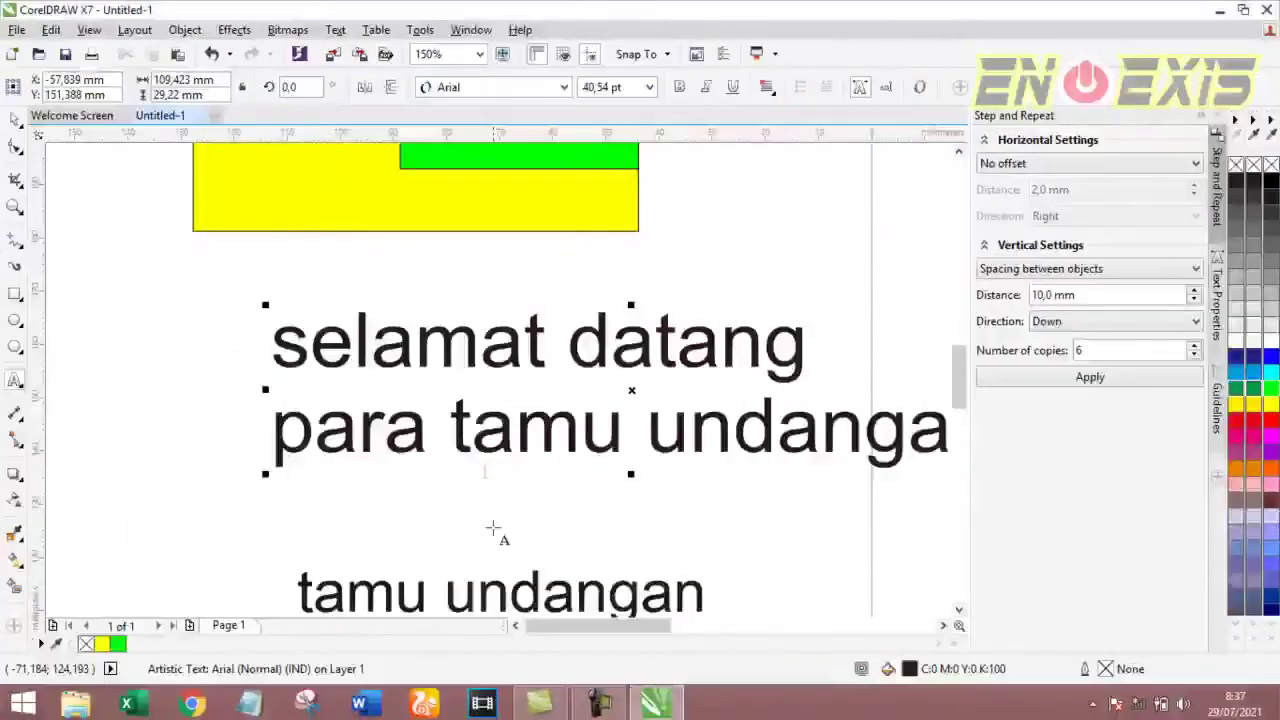
- Set the paragraph alignment of the two-line "selamat datang para tamu undangan" text to centre and check it close up
scroll(480, 470, down, 2)
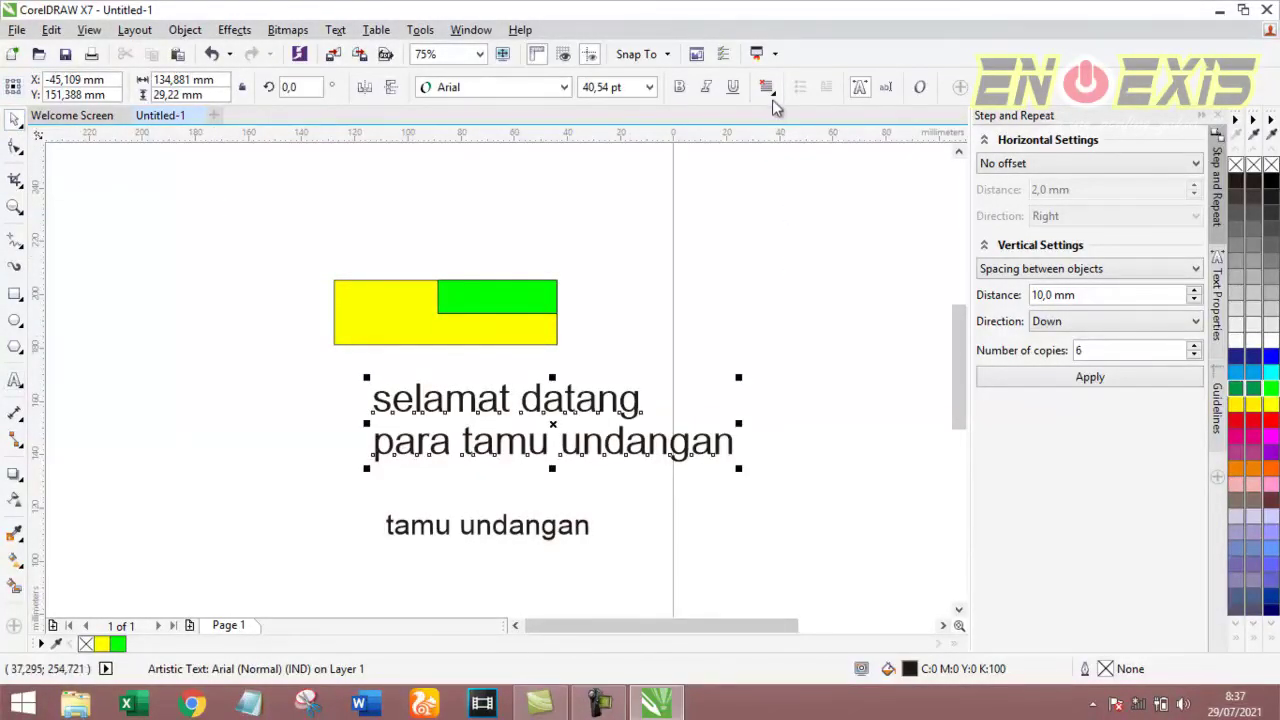
click(771, 97)
click(810, 151)
click(568, 445)
scroll(562, 441, up, 2)
scroll(530, 430, down, 2)
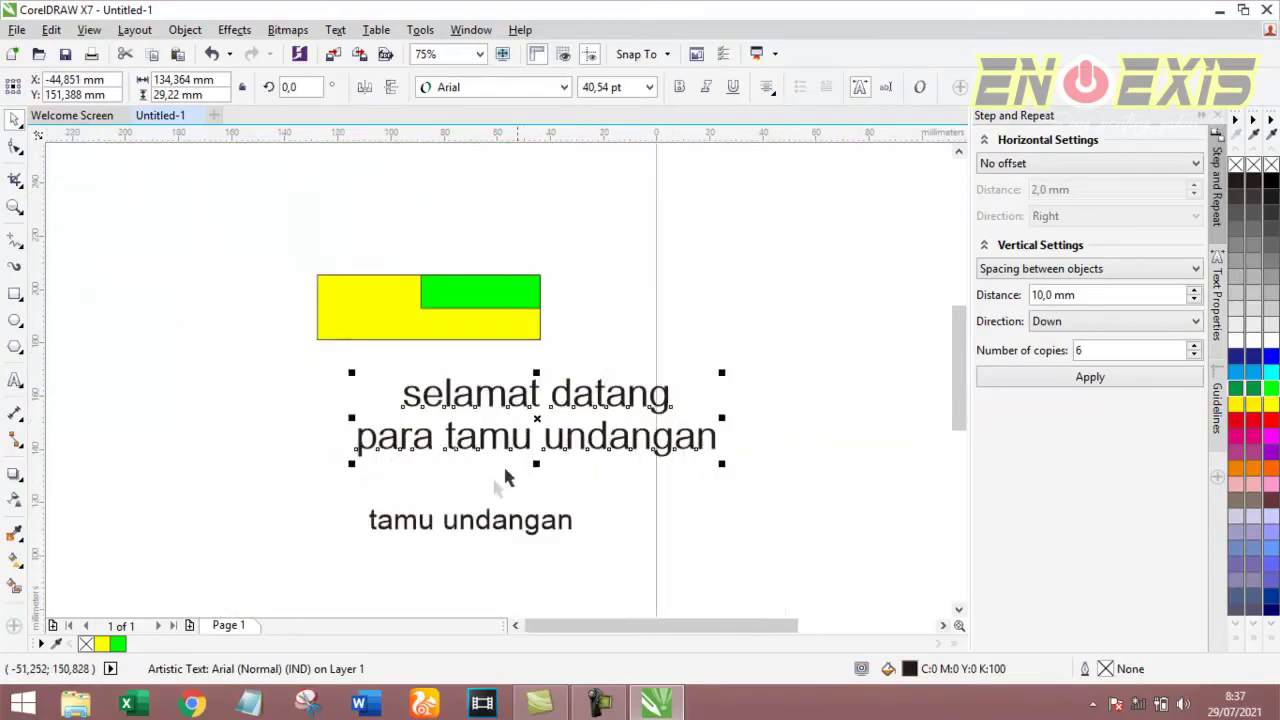